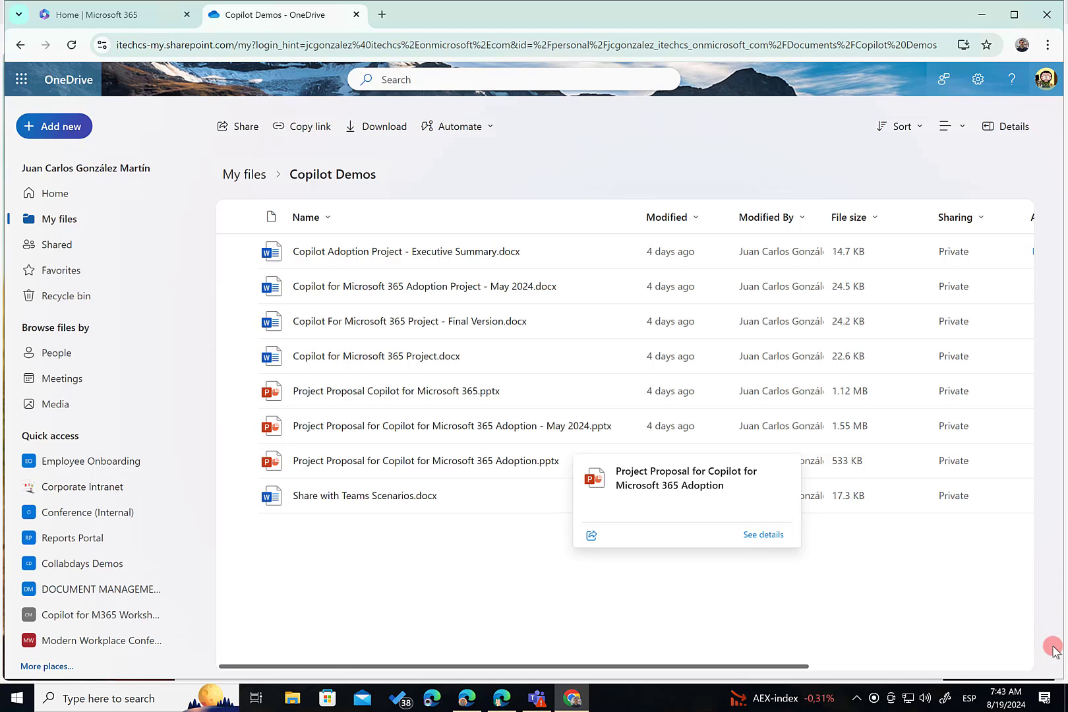
Step: Select Copilot Adoption Project - Executive Summary.docx and request its summary from the Copilot actions
left_click(242, 252)
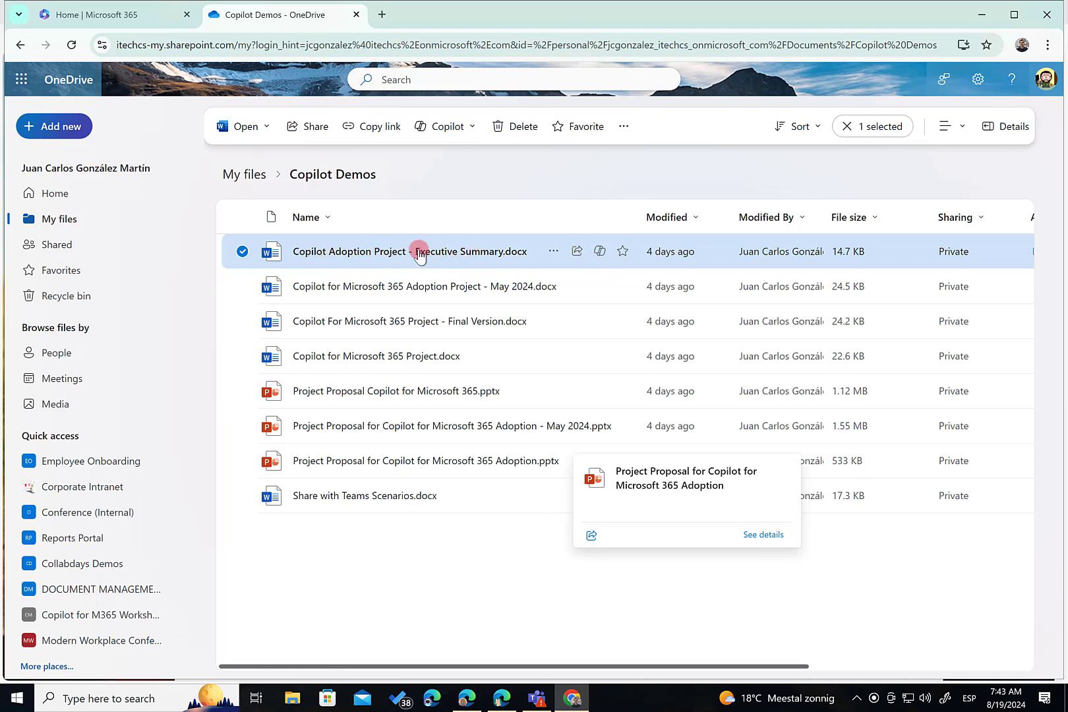
mouse_move(389, 256)
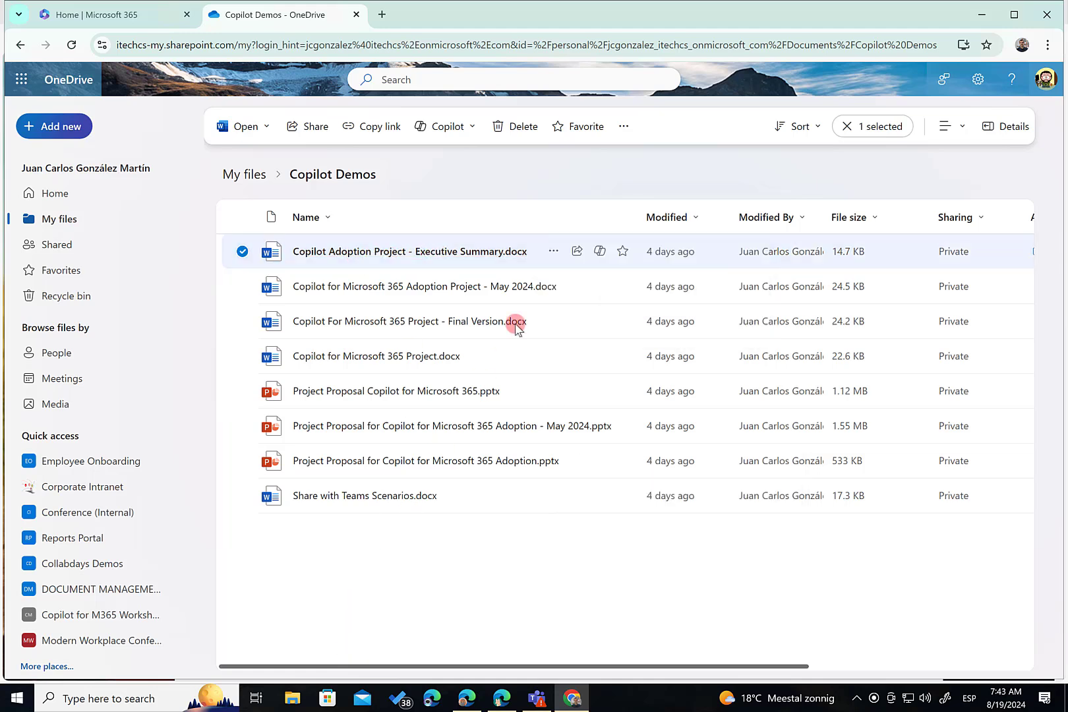
left_click(599, 251)
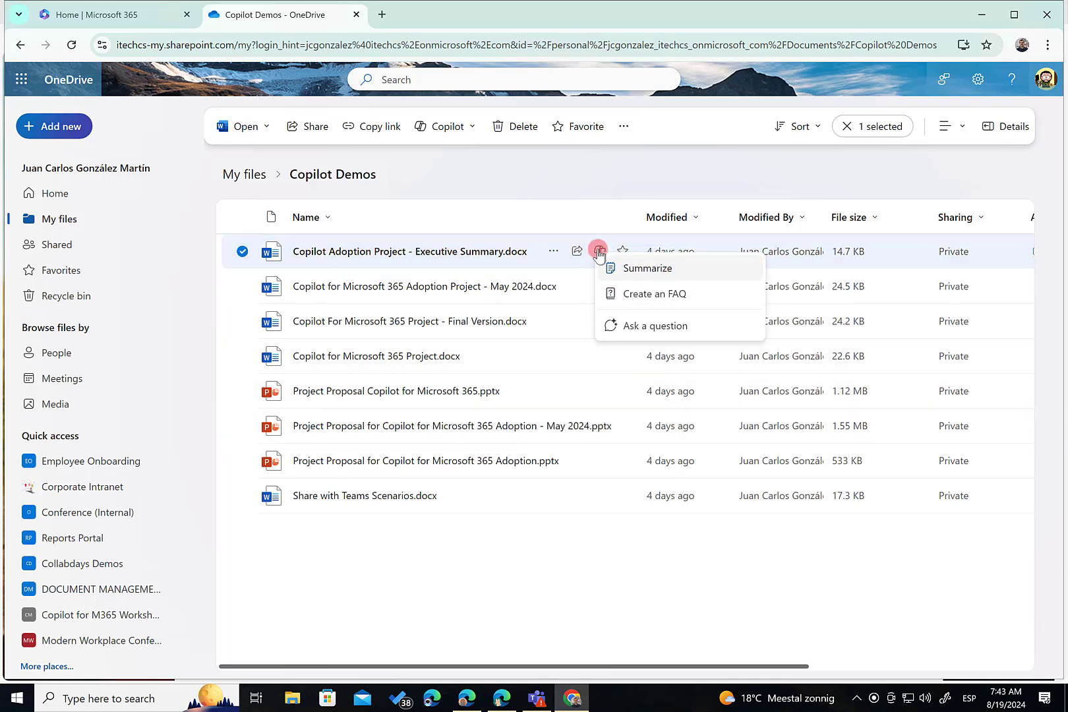
left_click(462, 126)
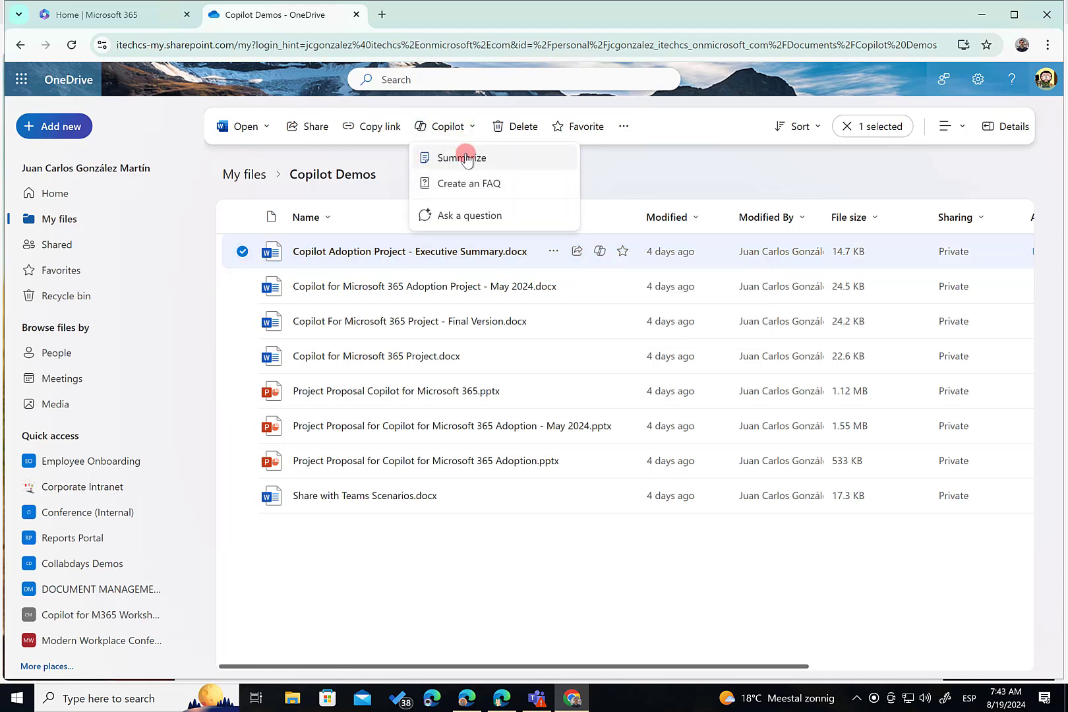
left_click(465, 159)
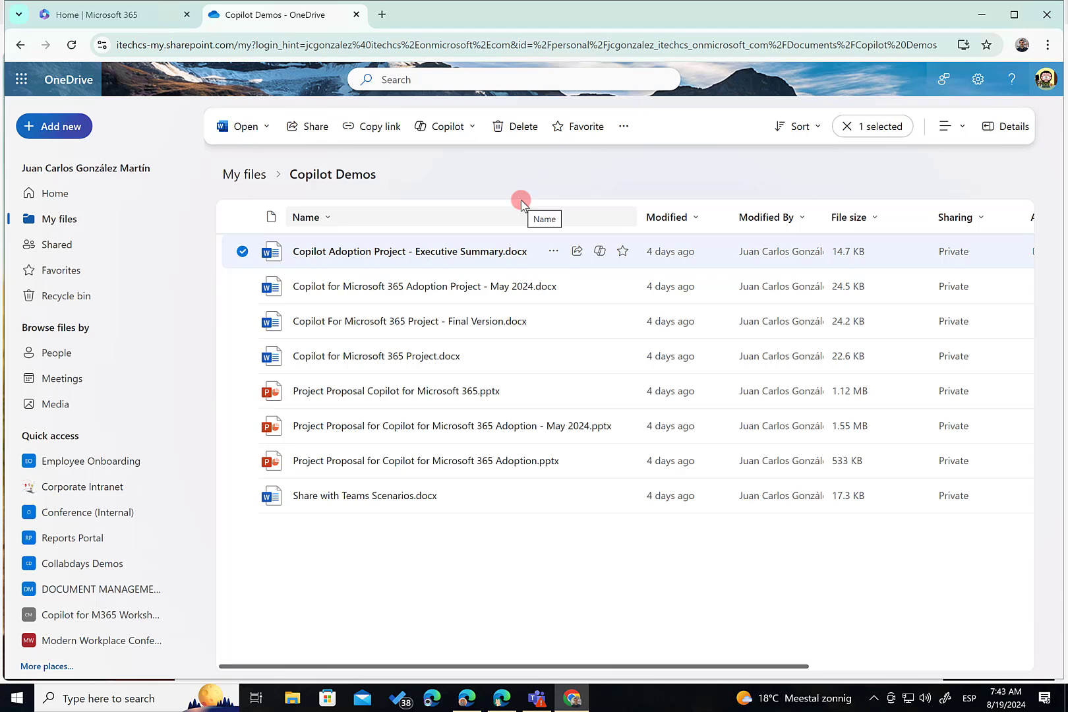
Step: Ask Copilot a question about the selected executive summary document using the suggested prompt "Summarize this file" and read through the answer
left_click(471, 129)
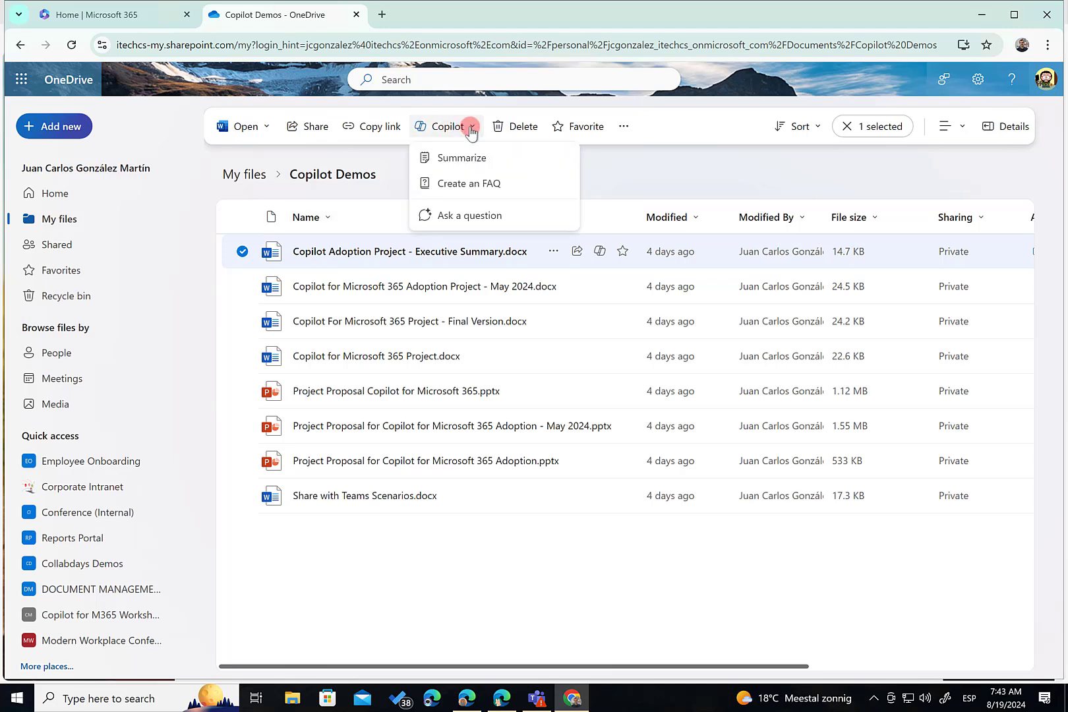
left_click(473, 218)
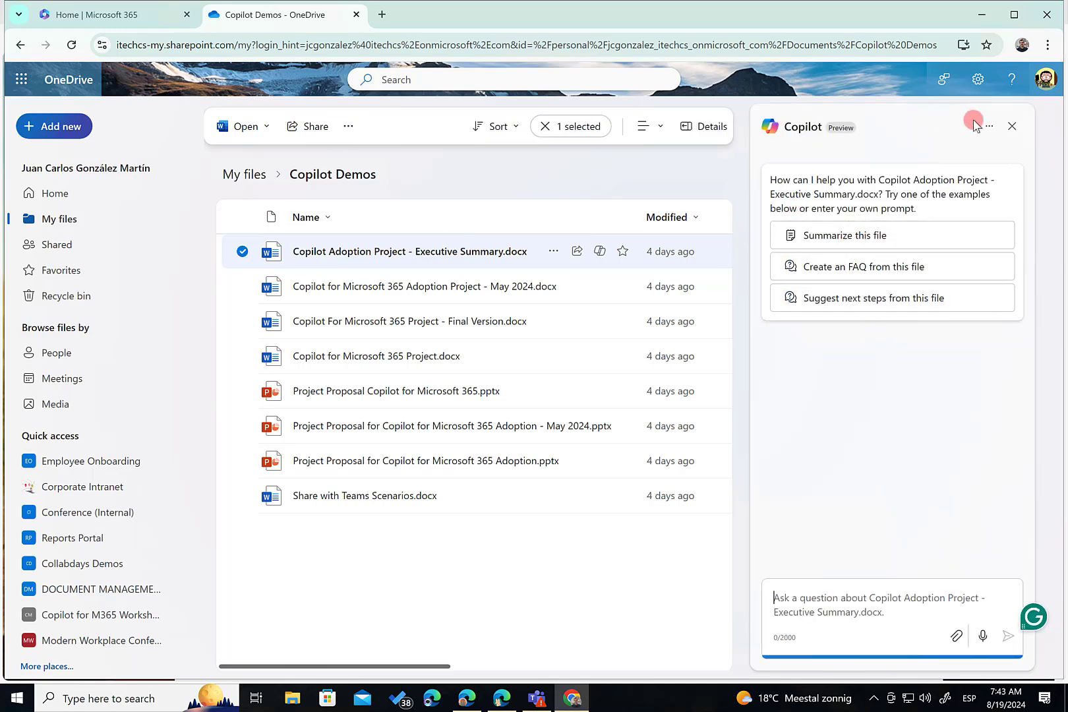
left_click(897, 235)
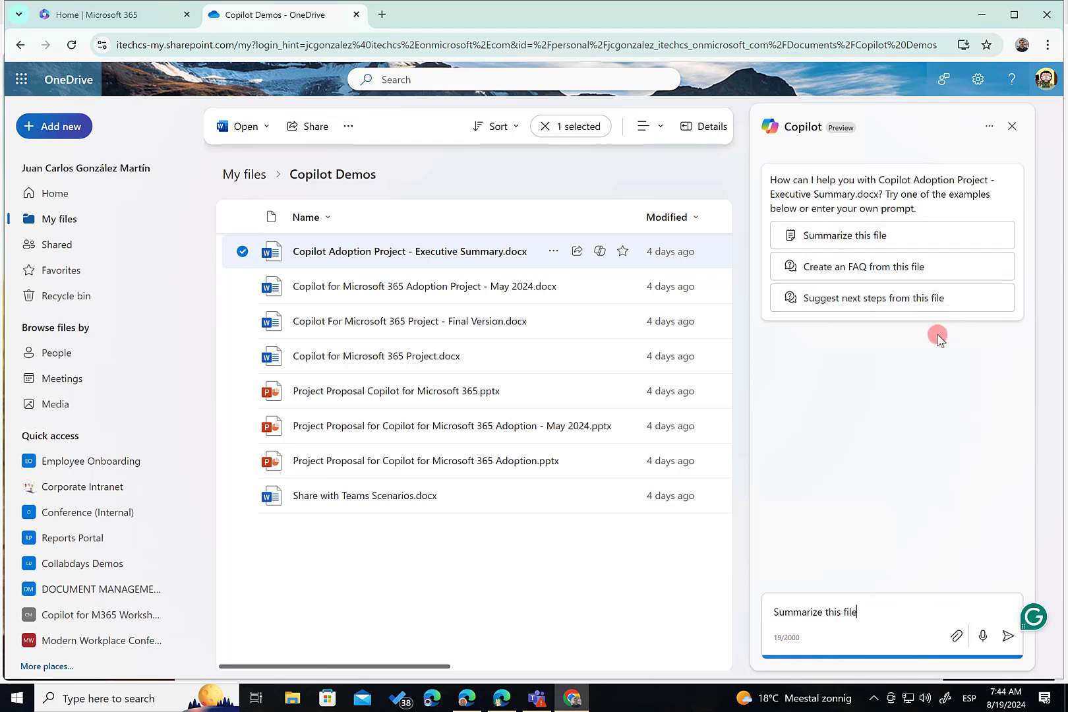
left_click(1009, 635)
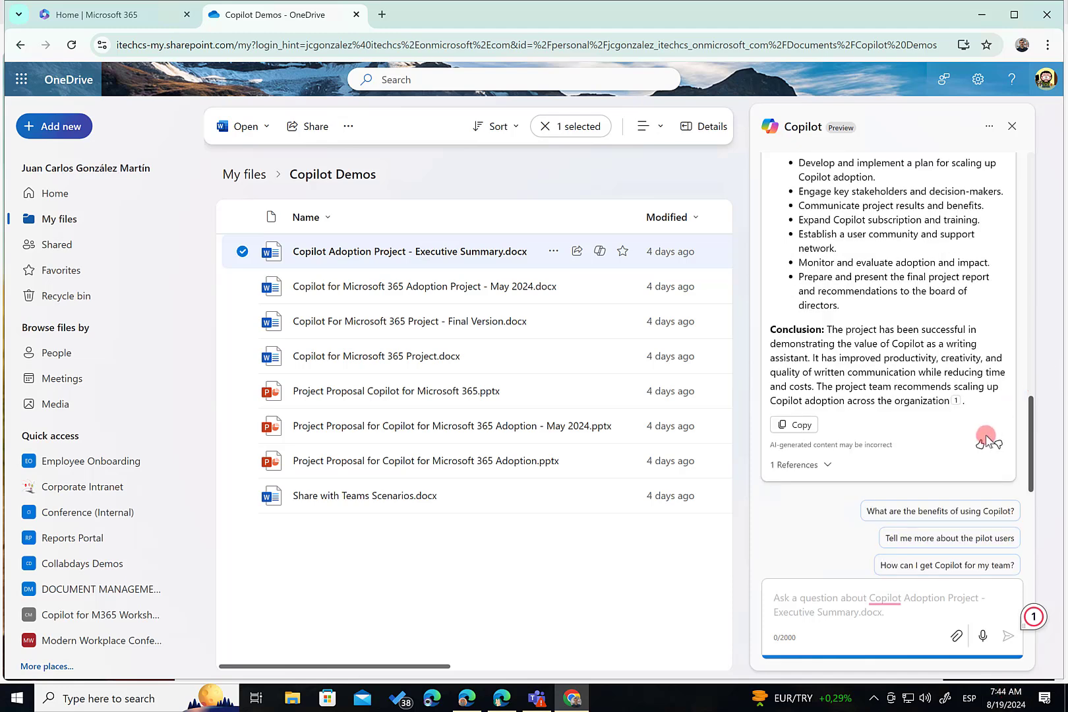
scroll(986, 435, "up", 2)
scroll(986, 435, "up", 8)
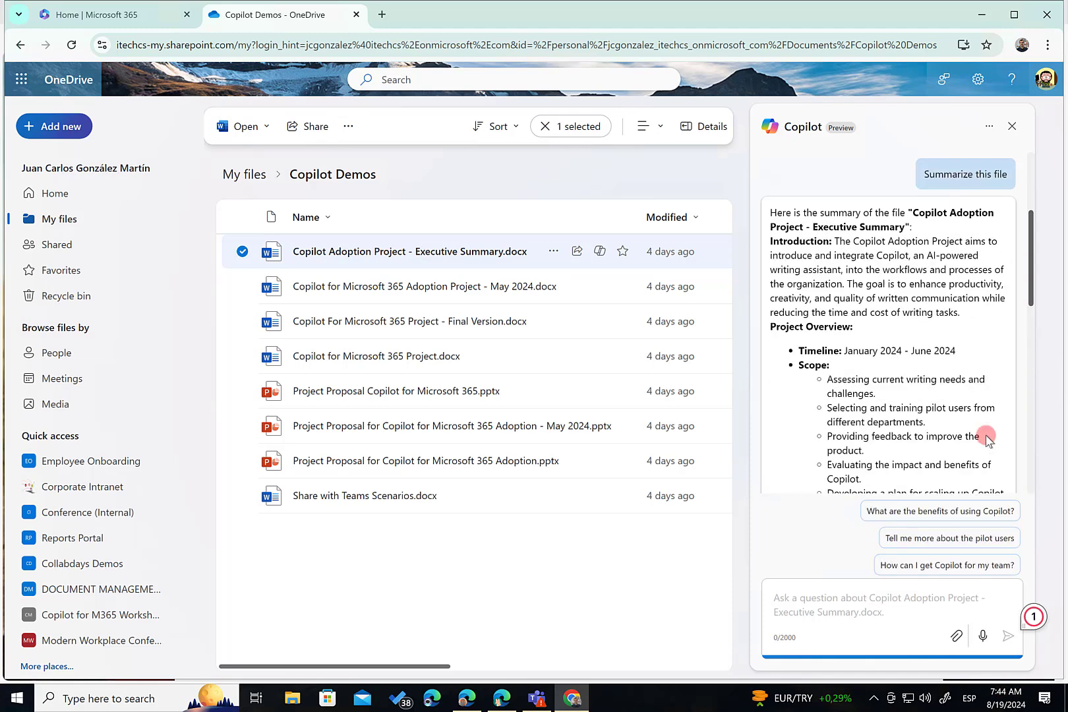
scroll(986, 435, "down", 10)
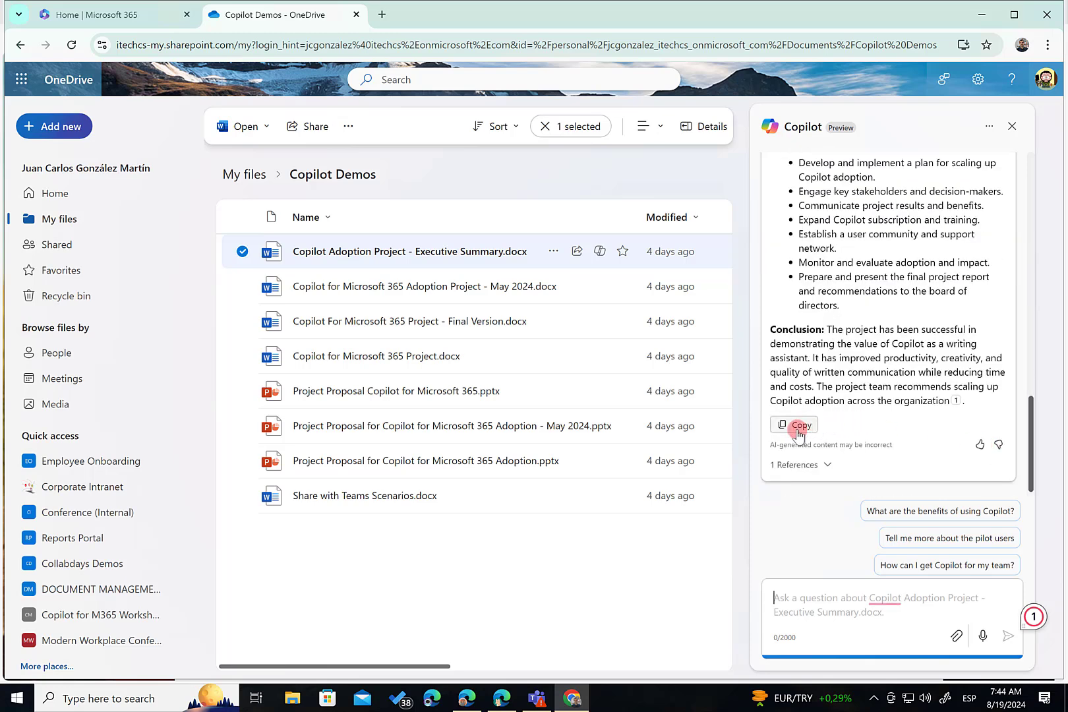
Step: Add the Adoption Project - May 2024 and Project - Final Version Word documents to the selection alongside the Executive Summary document
left_click(242, 251)
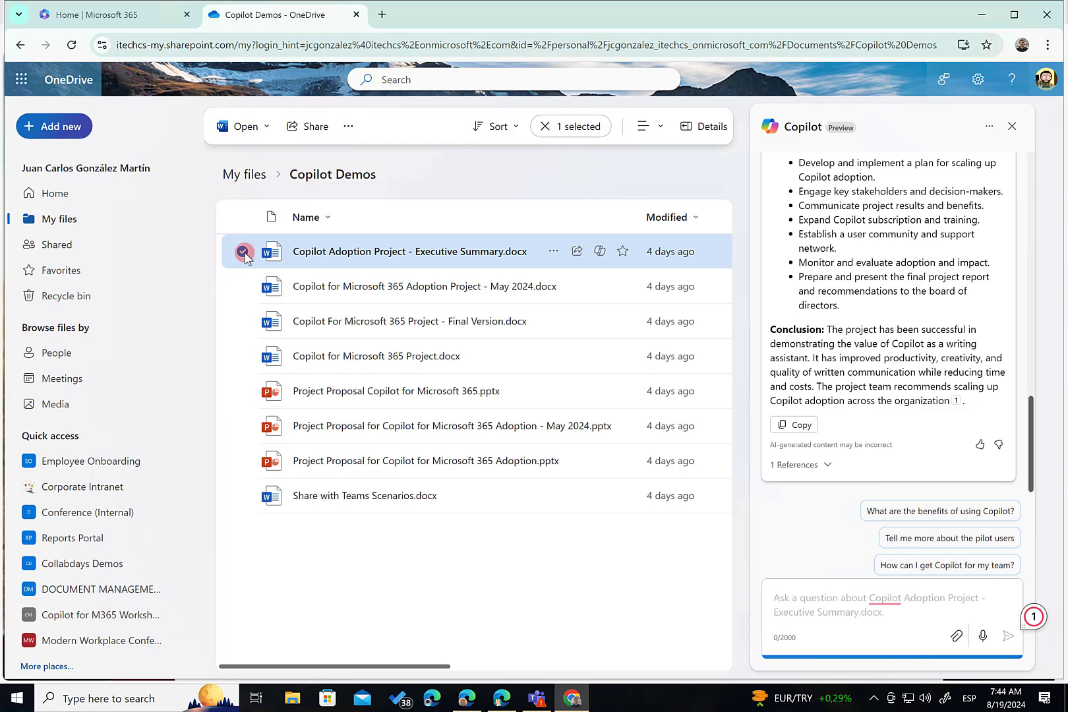
left_click(242, 252)
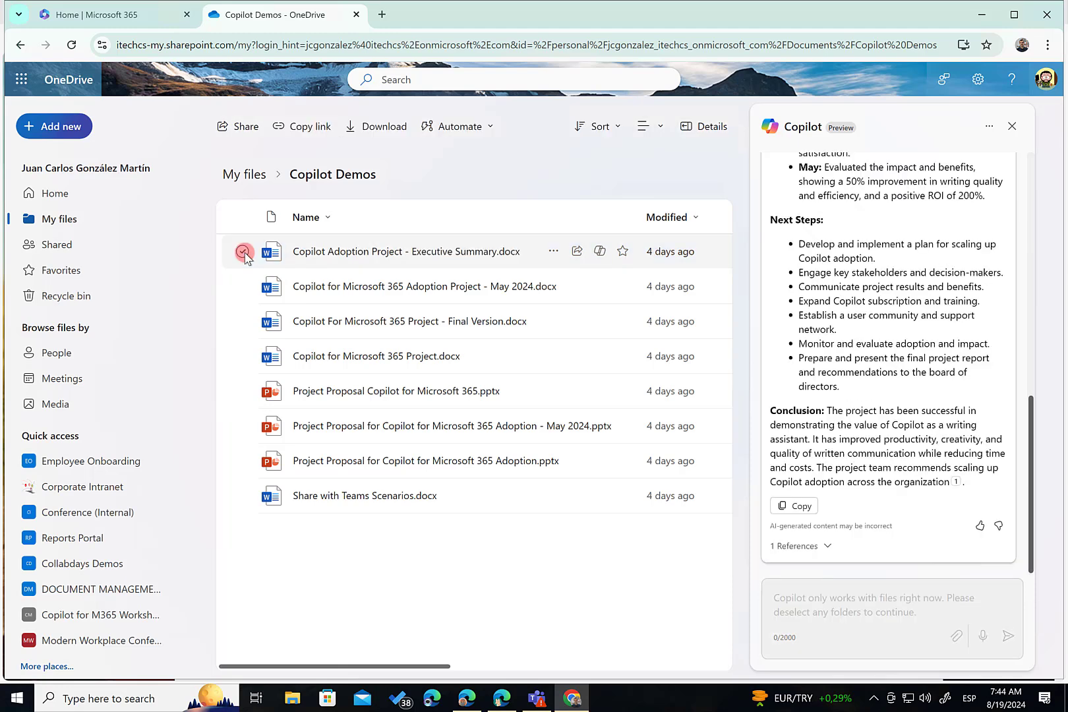
left_click(243, 252)
left_click(243, 285)
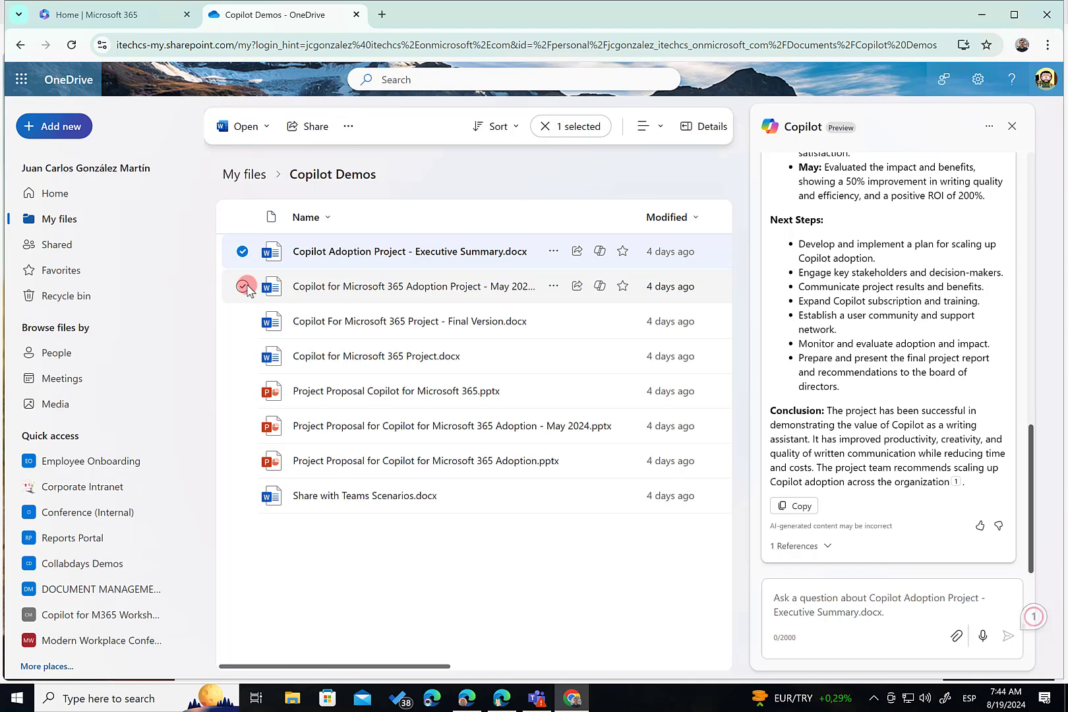
left_click(242, 320)
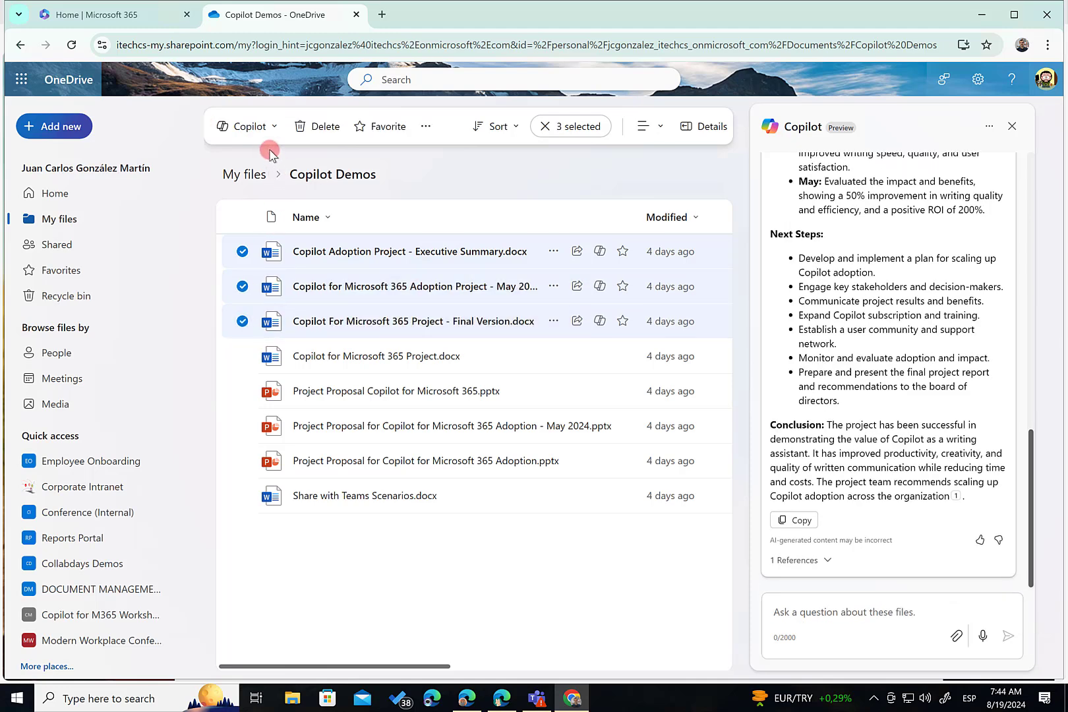
left_click(269, 132)
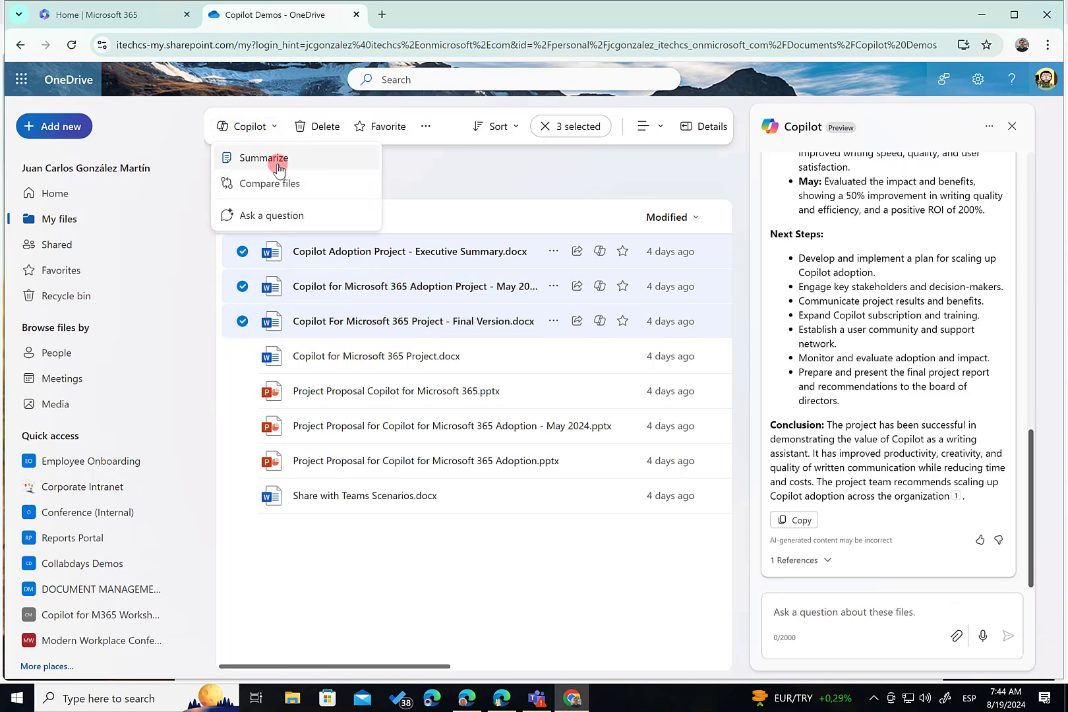
left_click(281, 163)
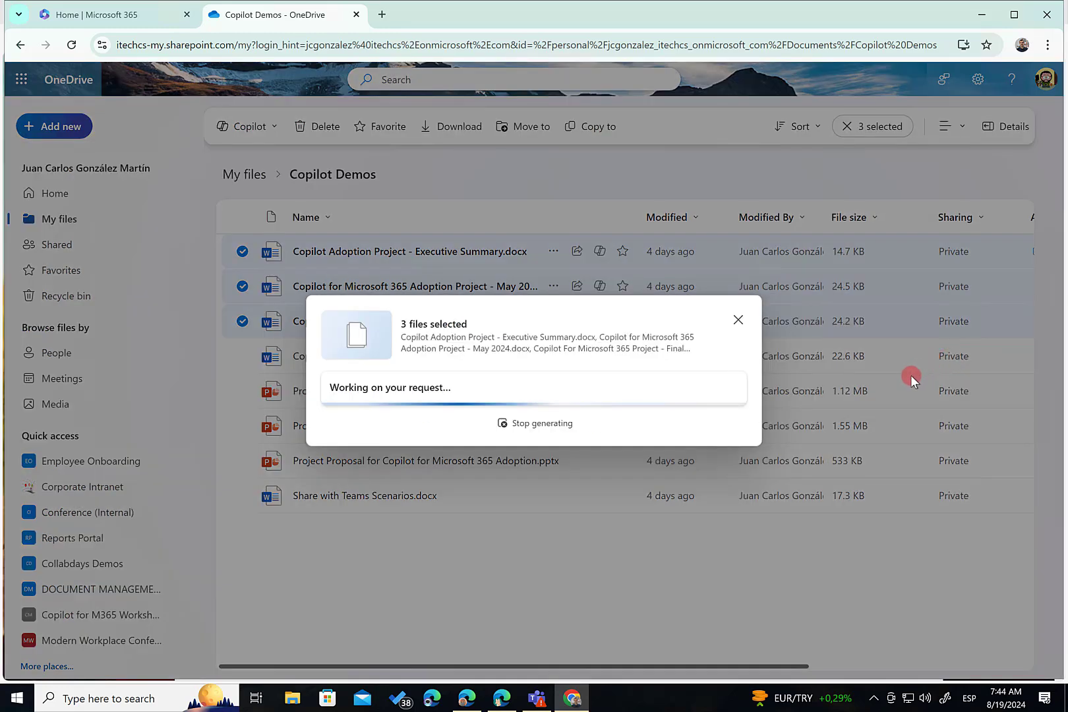
left_click(910, 379)
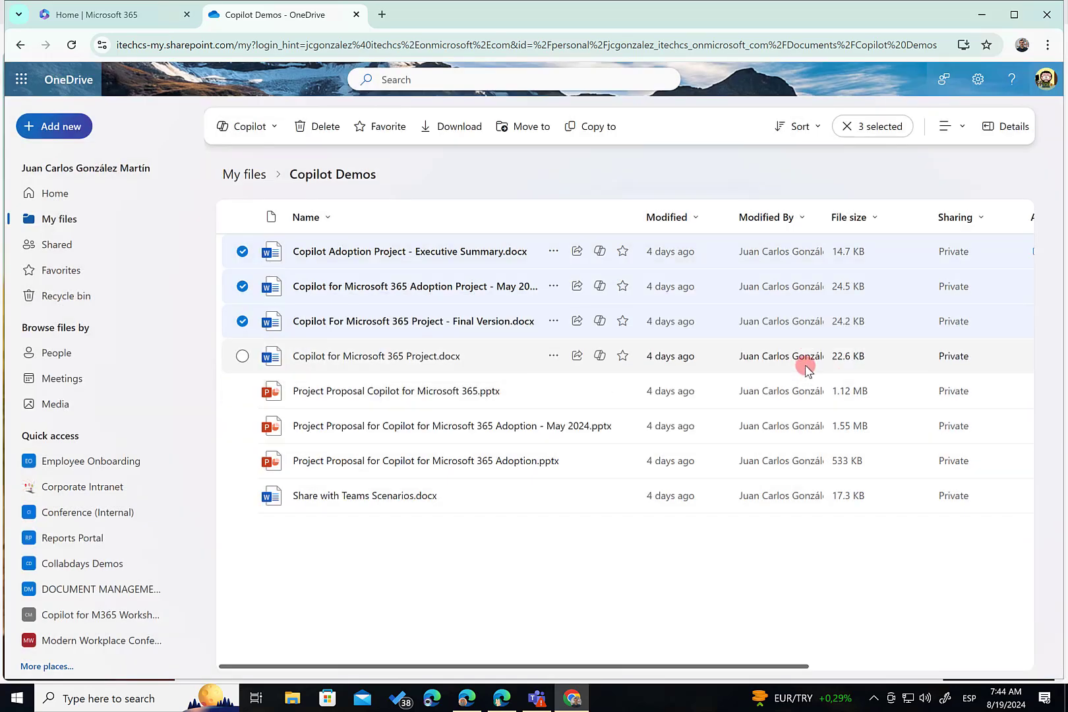
Step: Ask Copilot about the three selected Word documents with the prompt "Summarize these files"
left_click(271, 127)
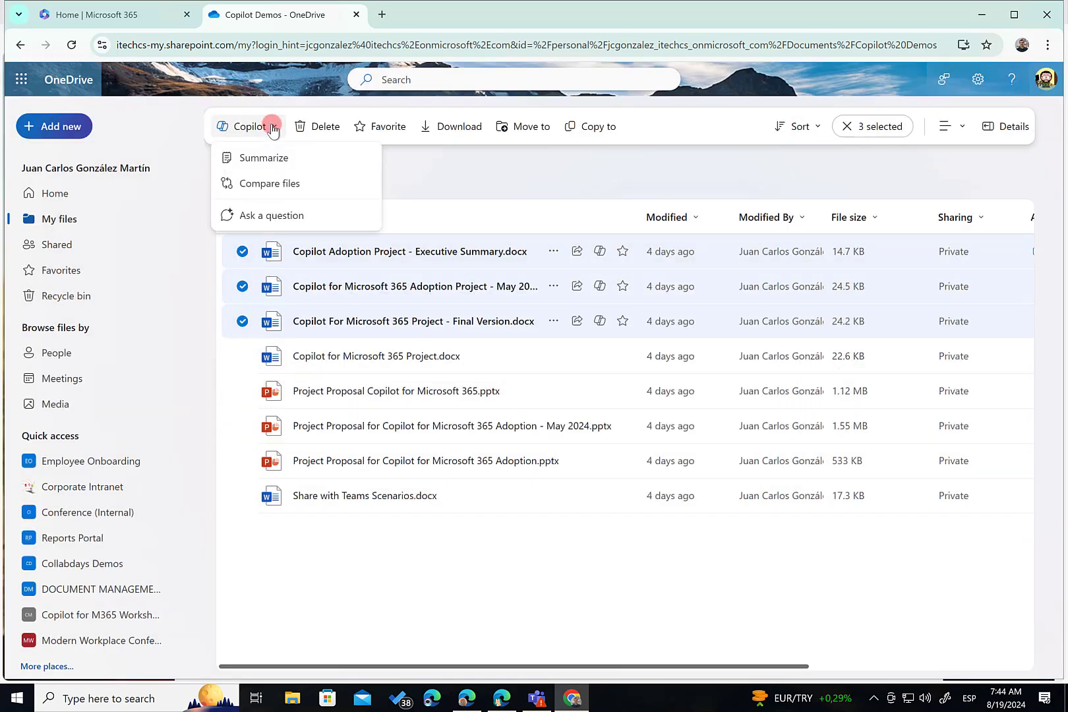
left_click(278, 215)
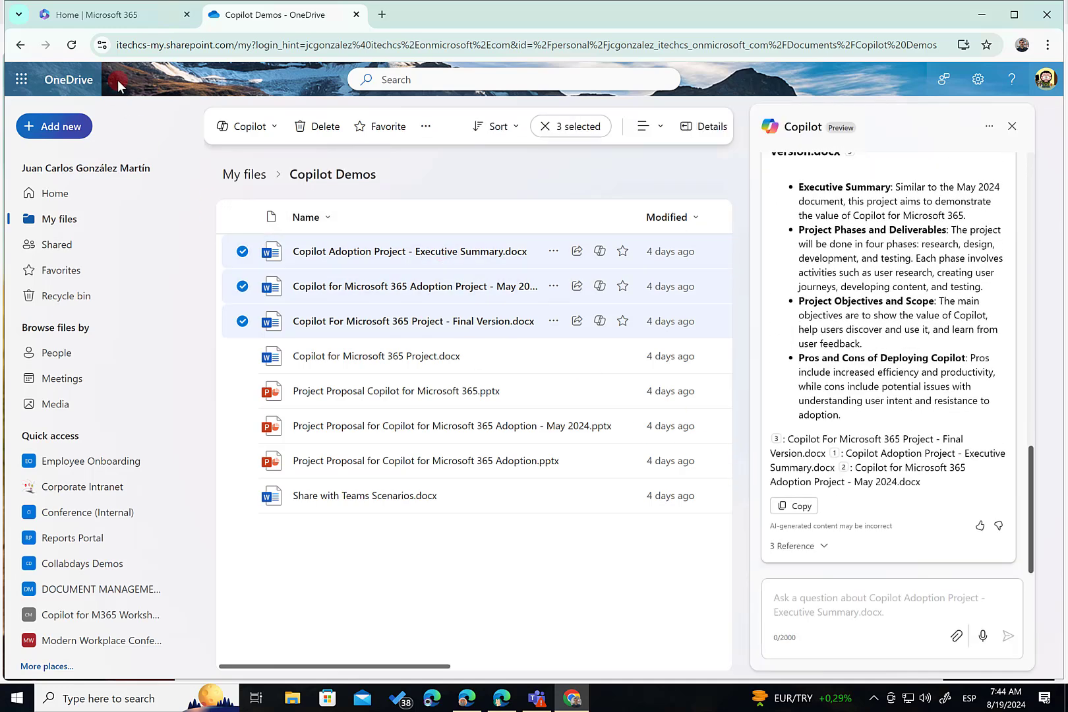
Step: Examine Copilot's combined summary of the three documents, comparing the section for each file and the references
scroll(910, 452, "up", 2)
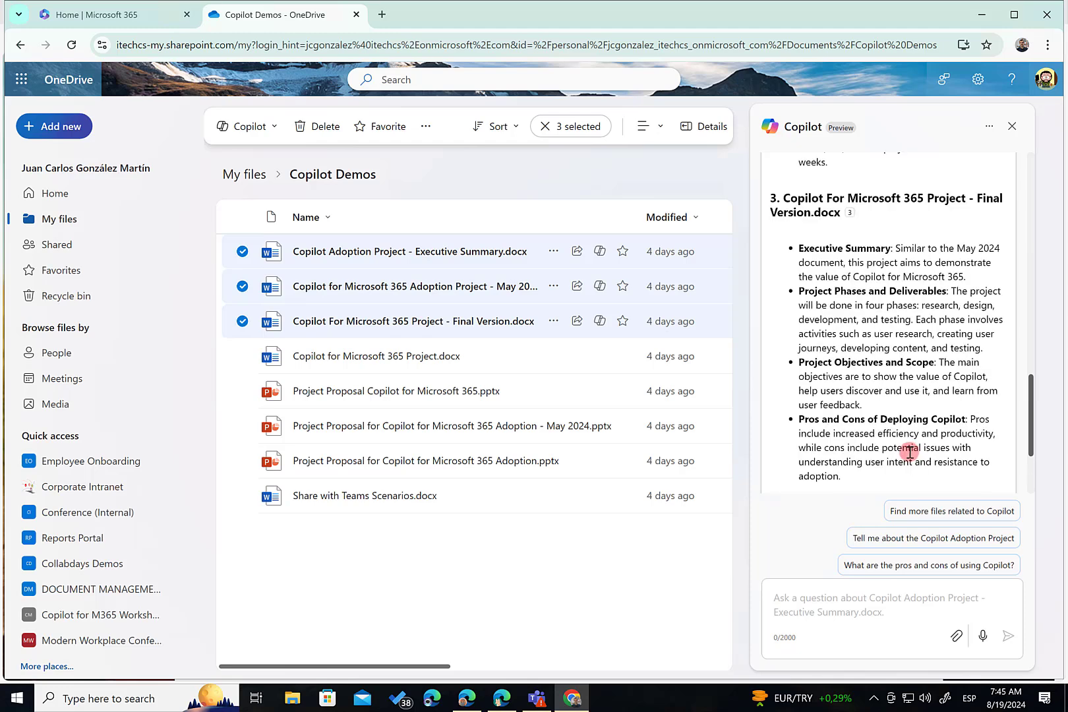
scroll(910, 452, "up", 6)
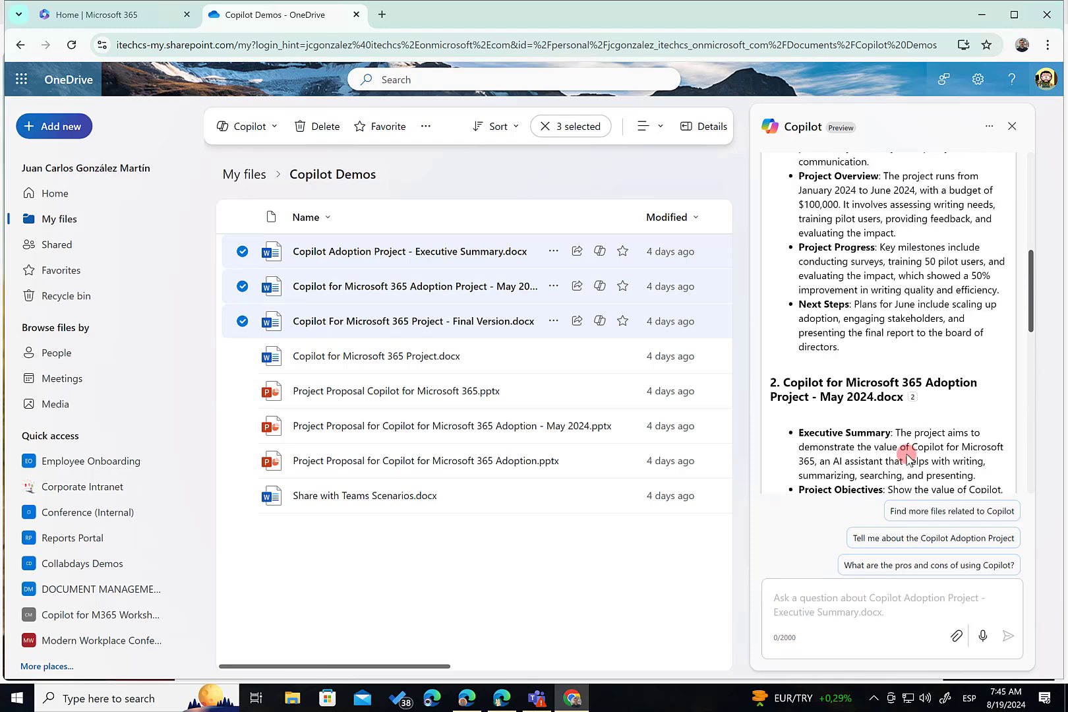
scroll(909, 455, "up", 4)
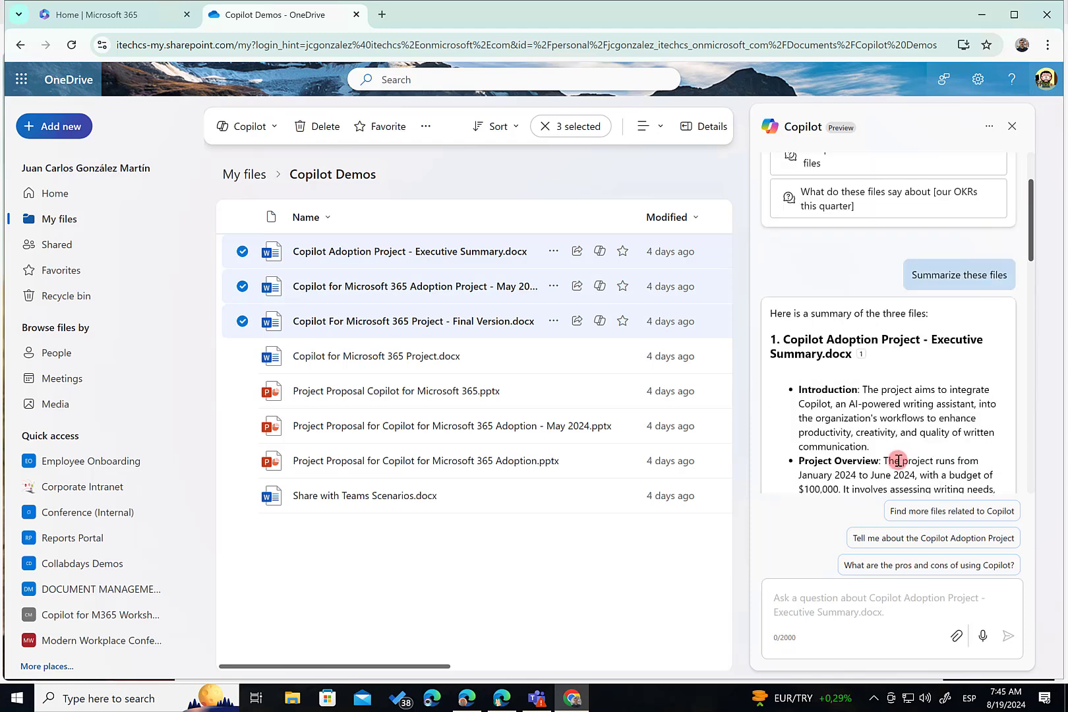
scroll(895, 455, "down", 1)
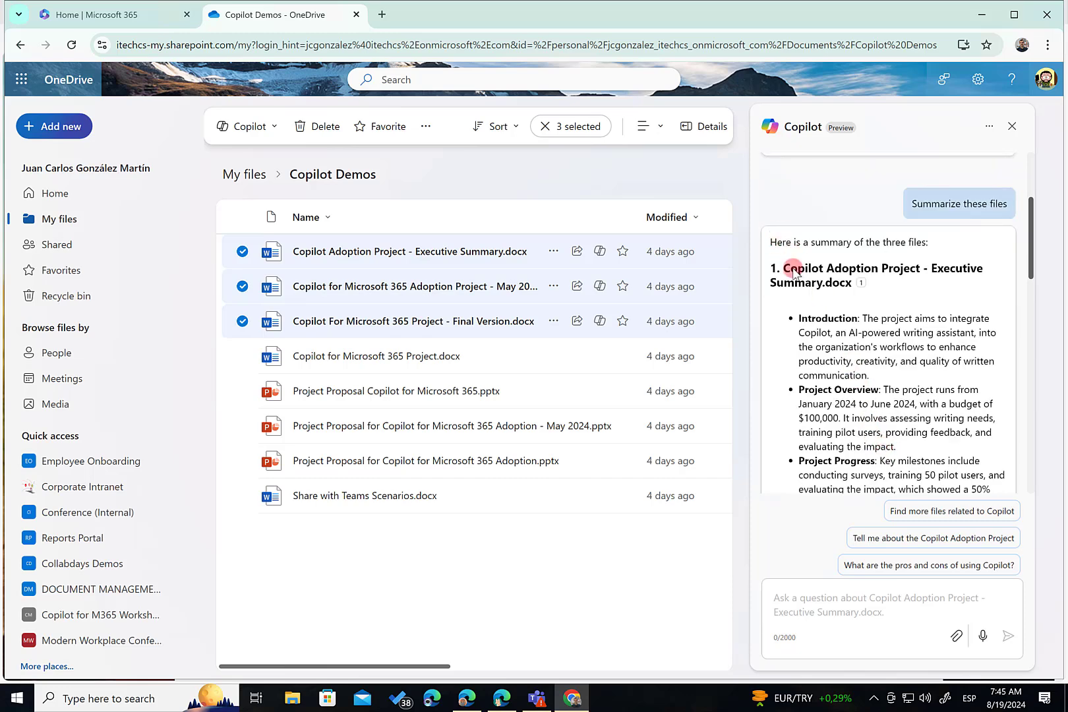
scroll(793, 422, "down", 2)
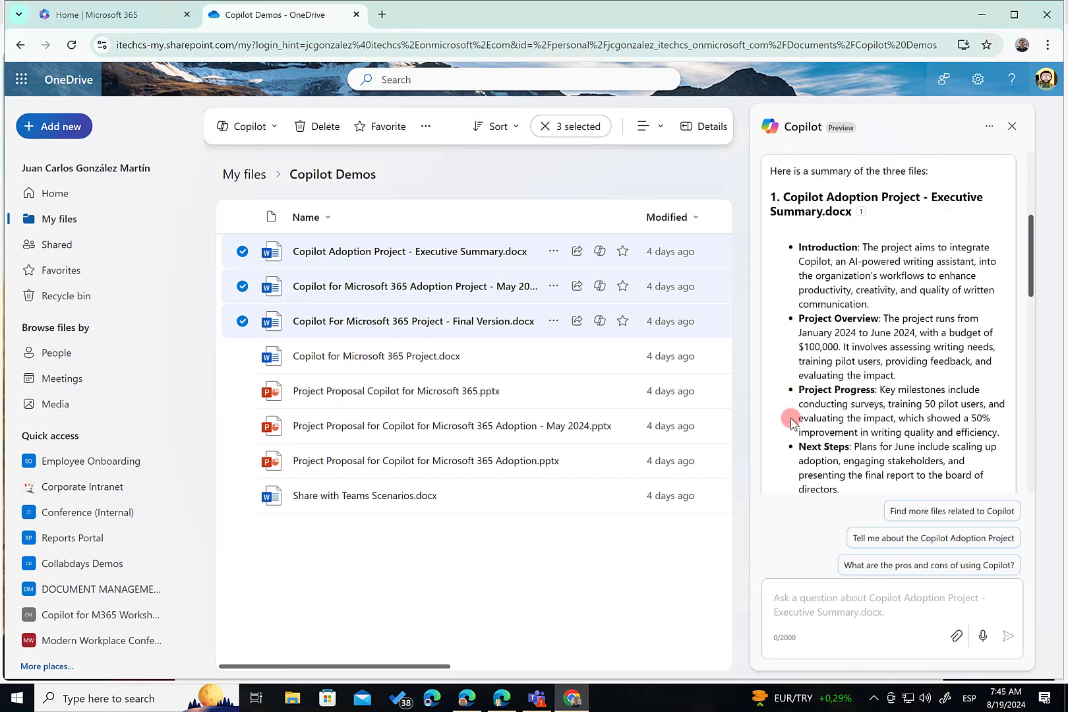
scroll(790, 421, "up", 2)
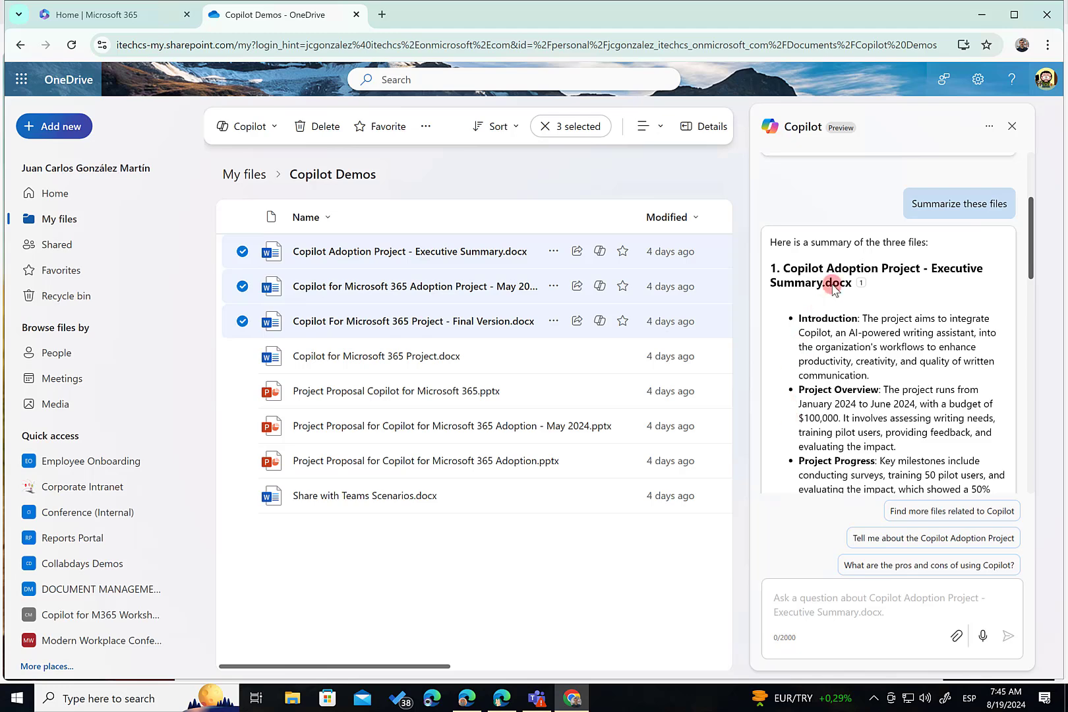
scroll(818, 303, "down", 2)
scroll(819, 307, "down", 2)
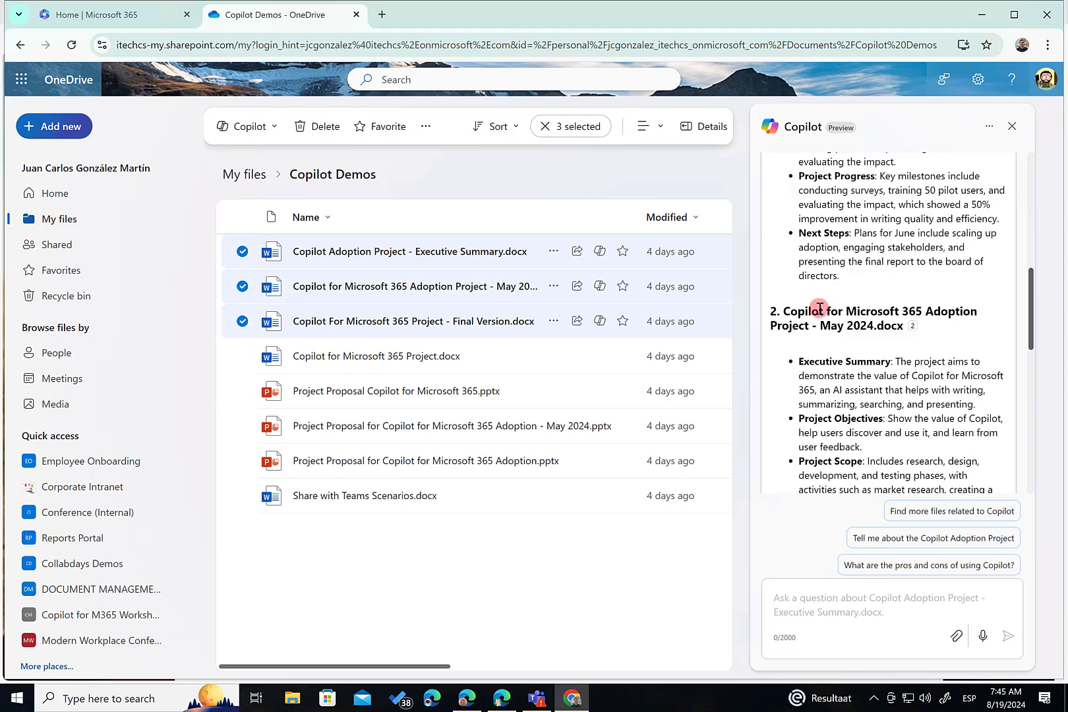
scroll(819, 308, "down", 9)
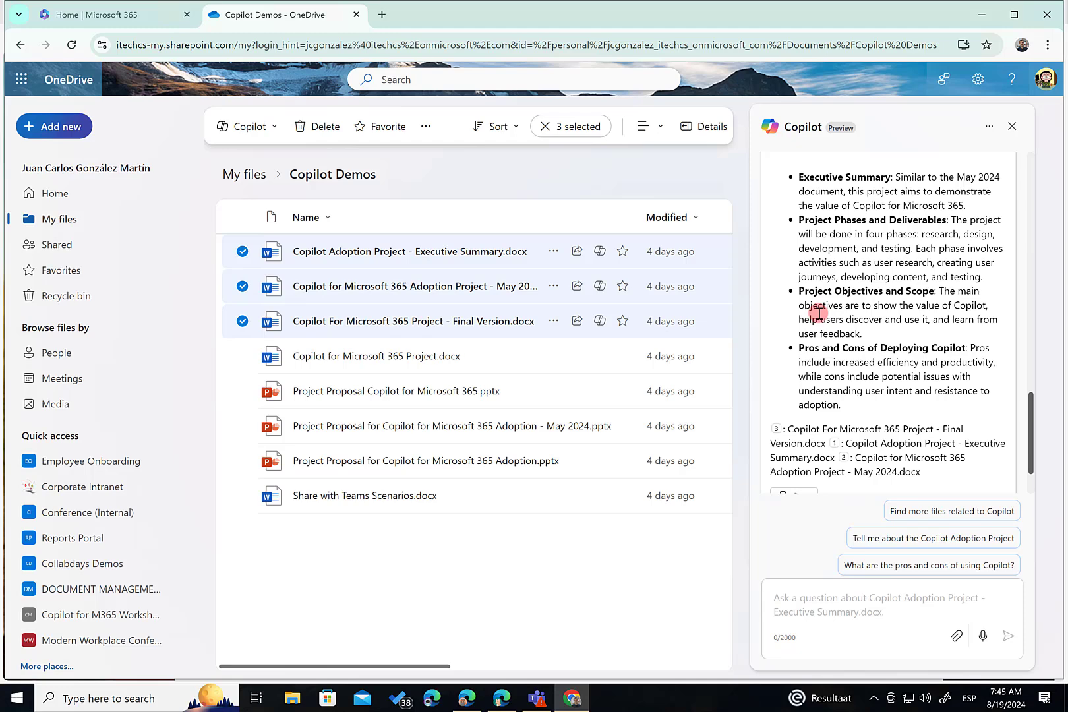
scroll(819, 313, "up", 14)
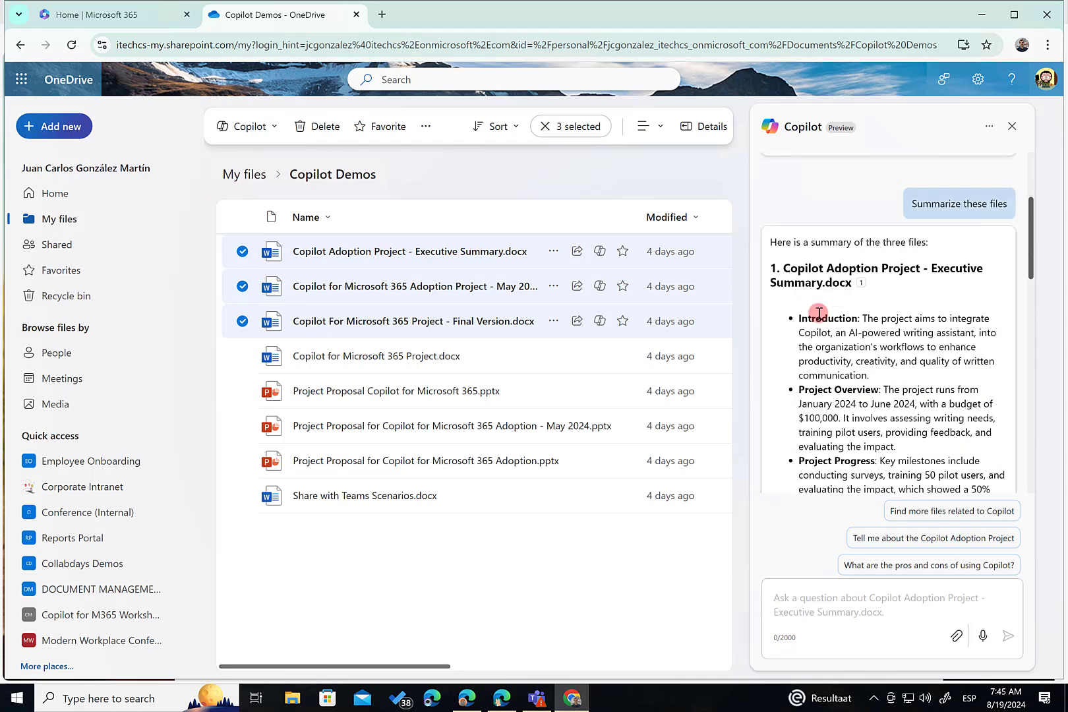
scroll(819, 313, "up", 3)
scroll(819, 313, "down", 12)
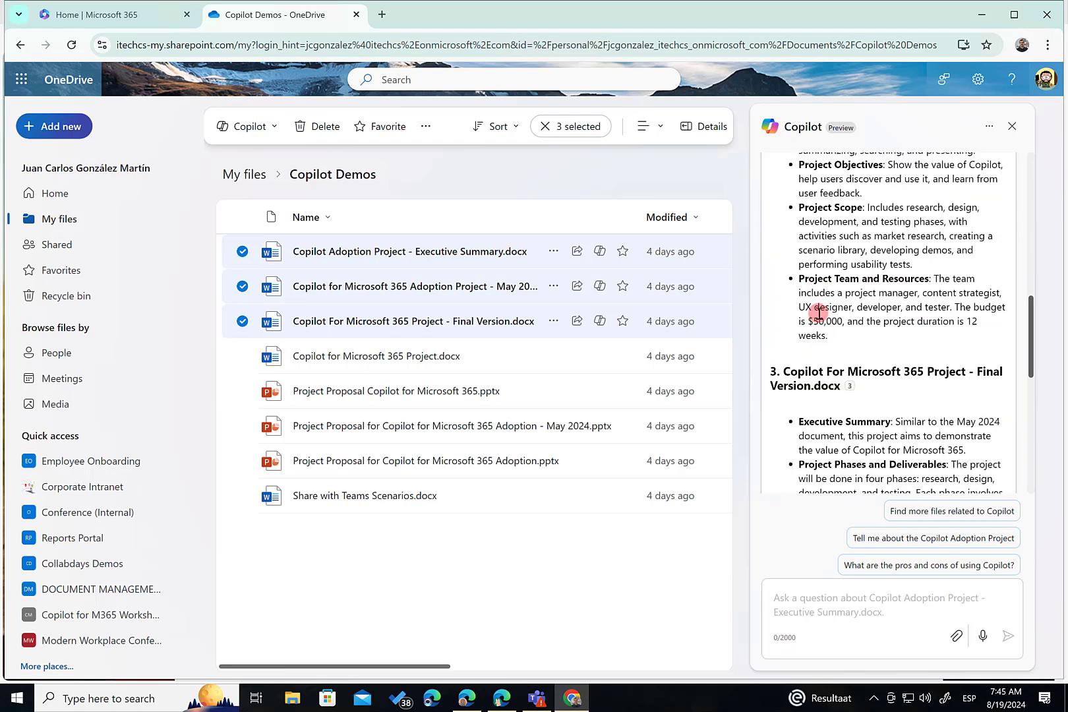
Step: Replace the selection of three Word documents with the Project Proposal Copilot for Microsoft 365.pptx presentation
left_click(243, 251)
left_click(242, 286)
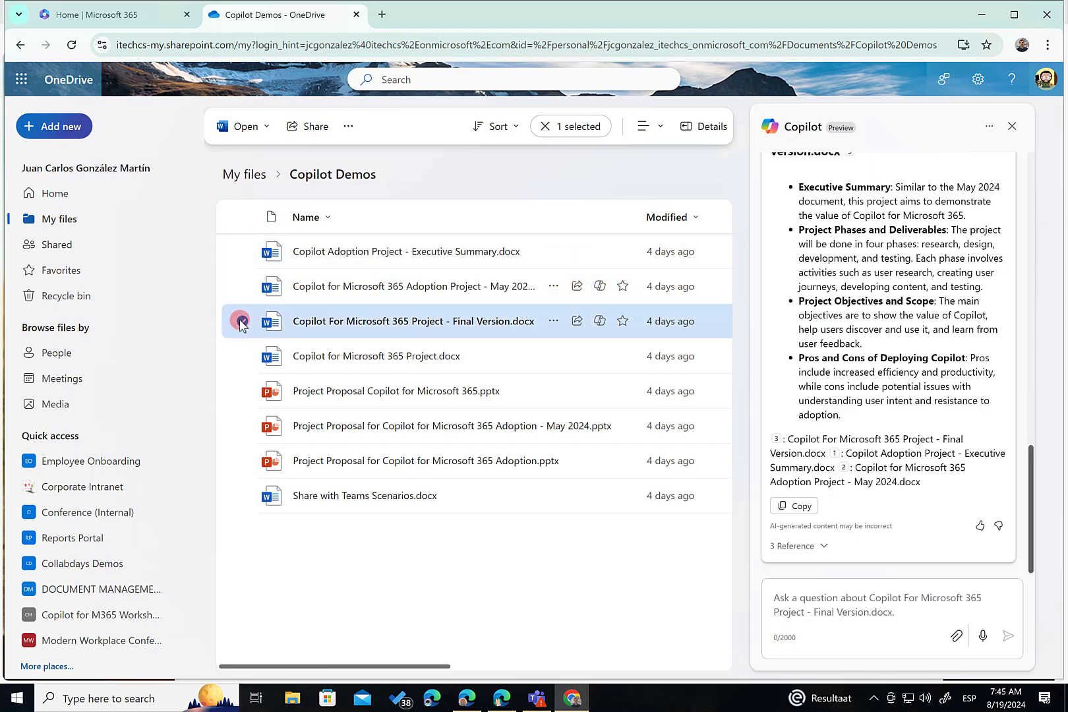
left_click(243, 321)
left_click(242, 391)
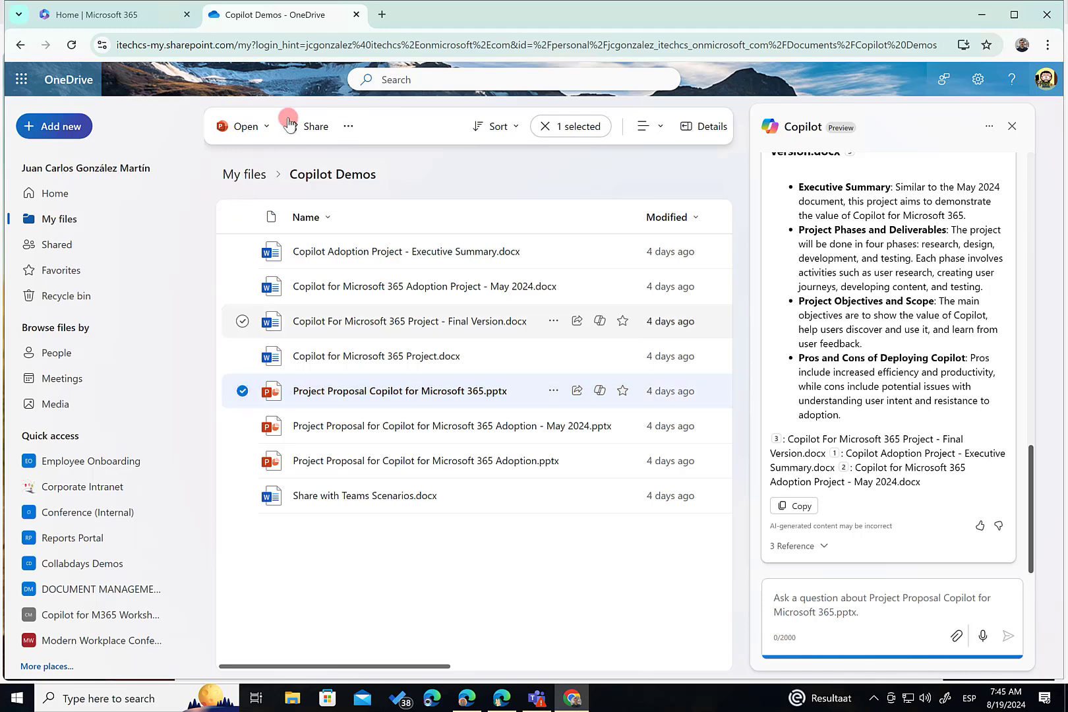
Step: Review the Copilot actions offered for the selected presentation and try its Summarize action
left_click(599, 391)
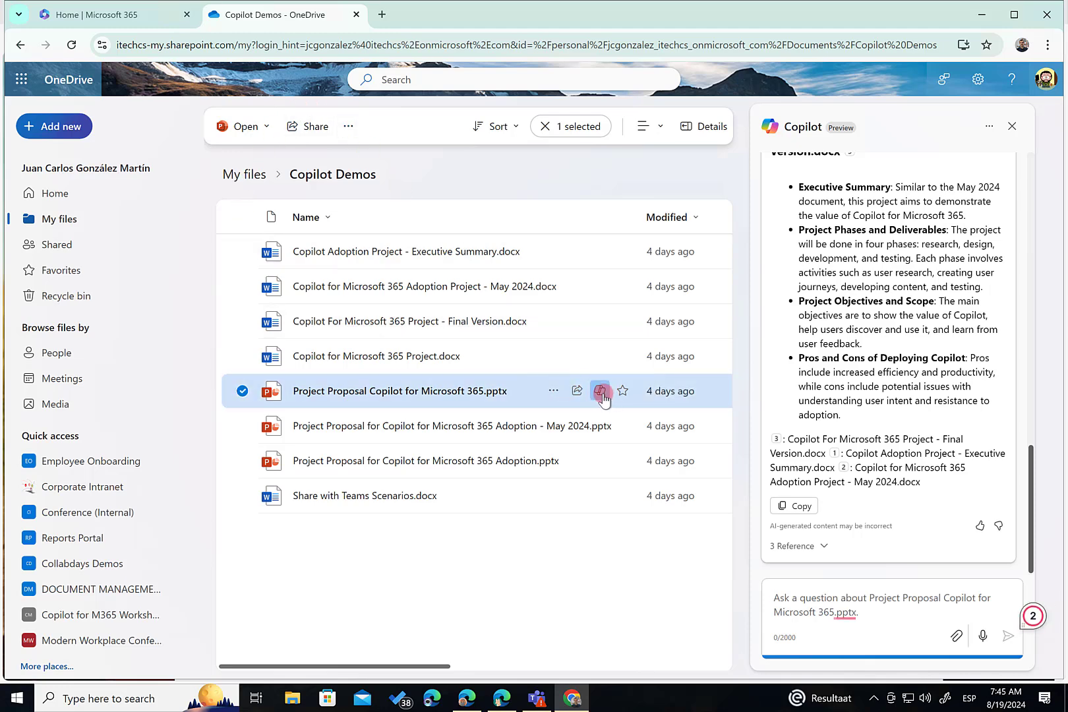
left_click(347, 127)
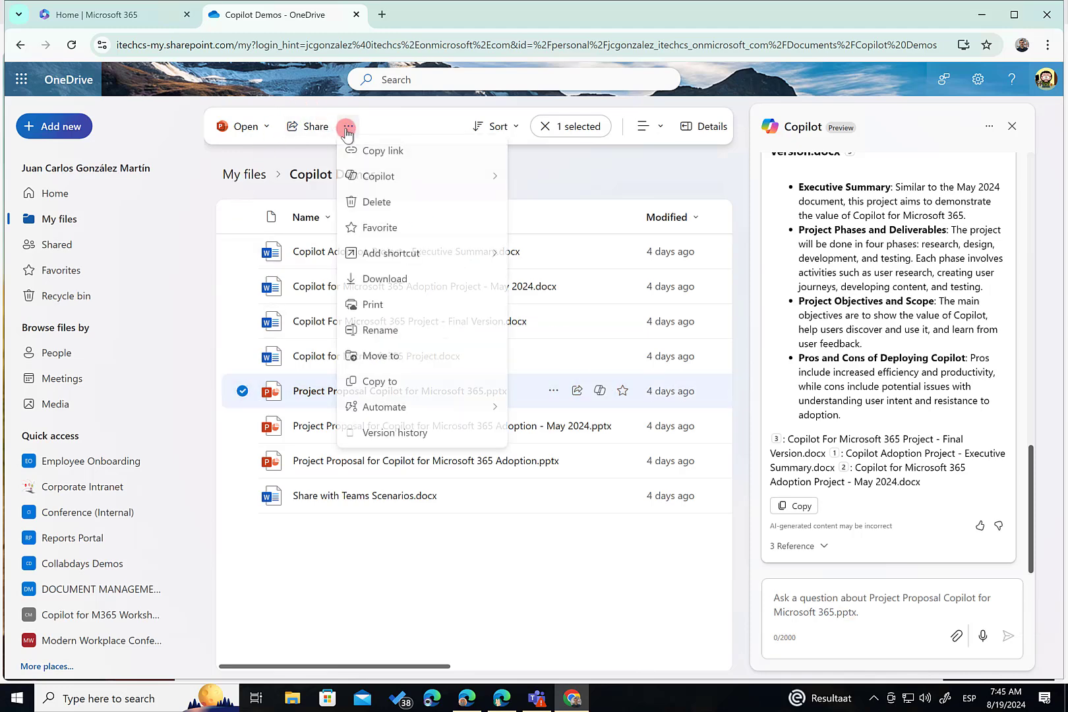
mouse_move(405, 182)
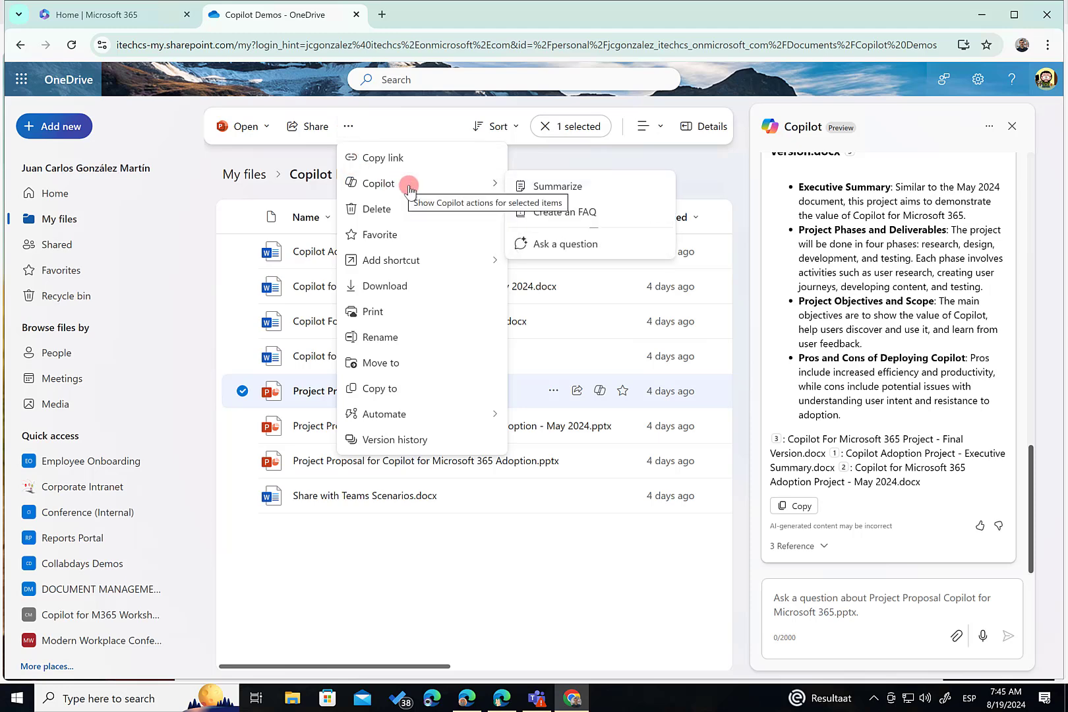
left_click(843, 614)
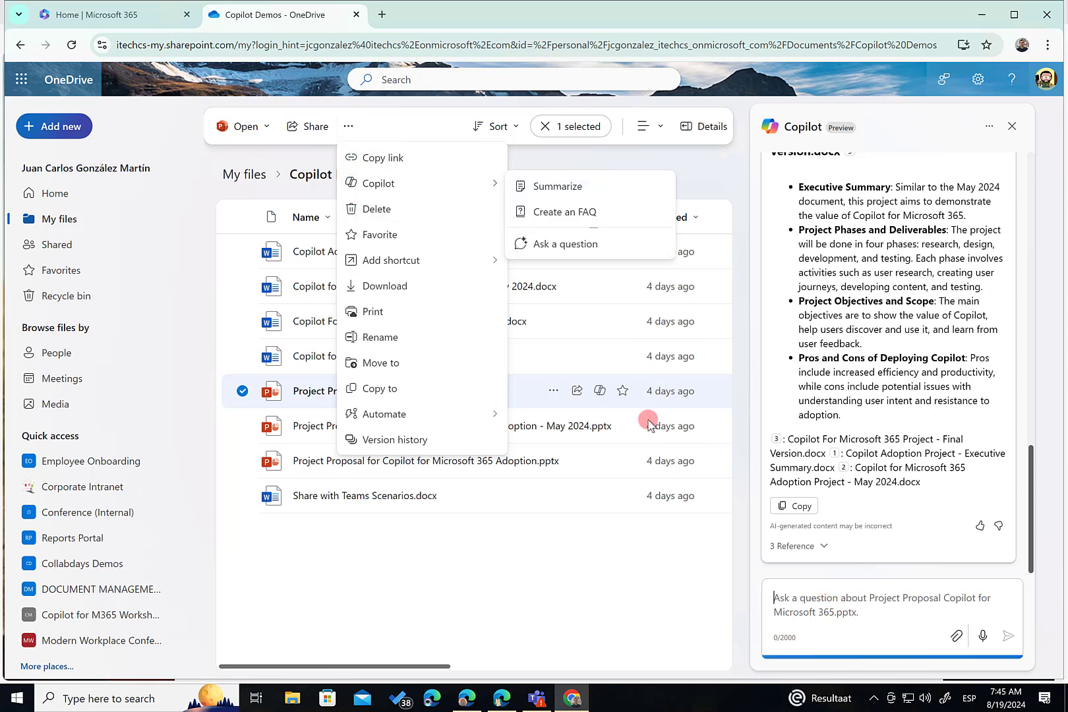
left_click(599, 392)
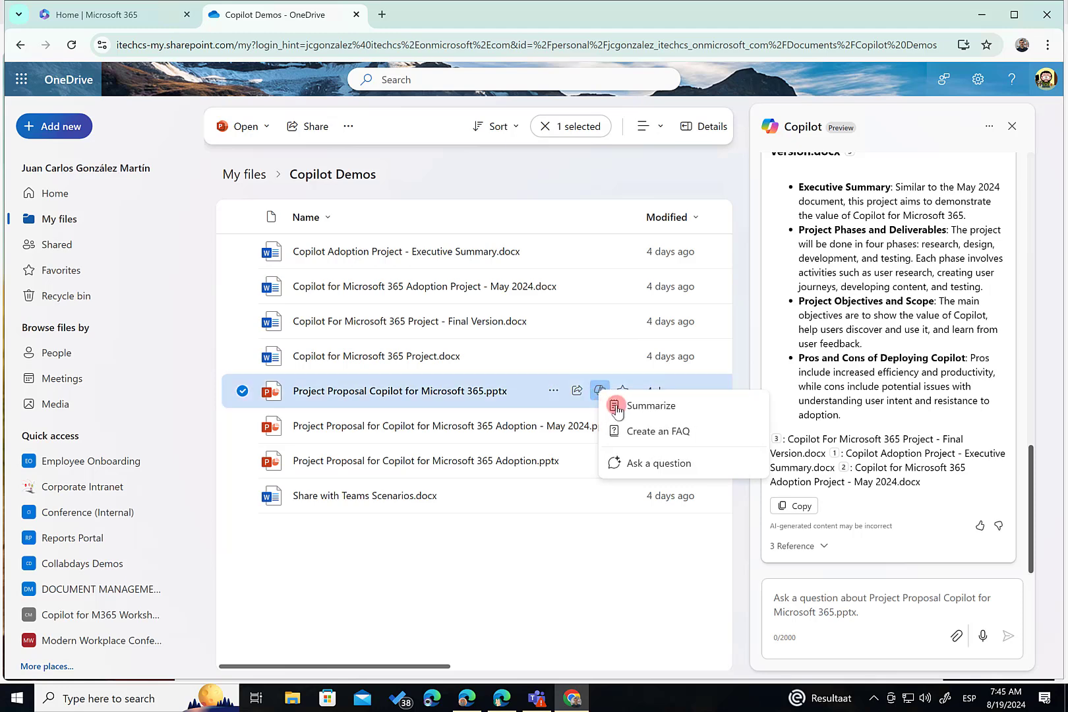
left_click(652, 407)
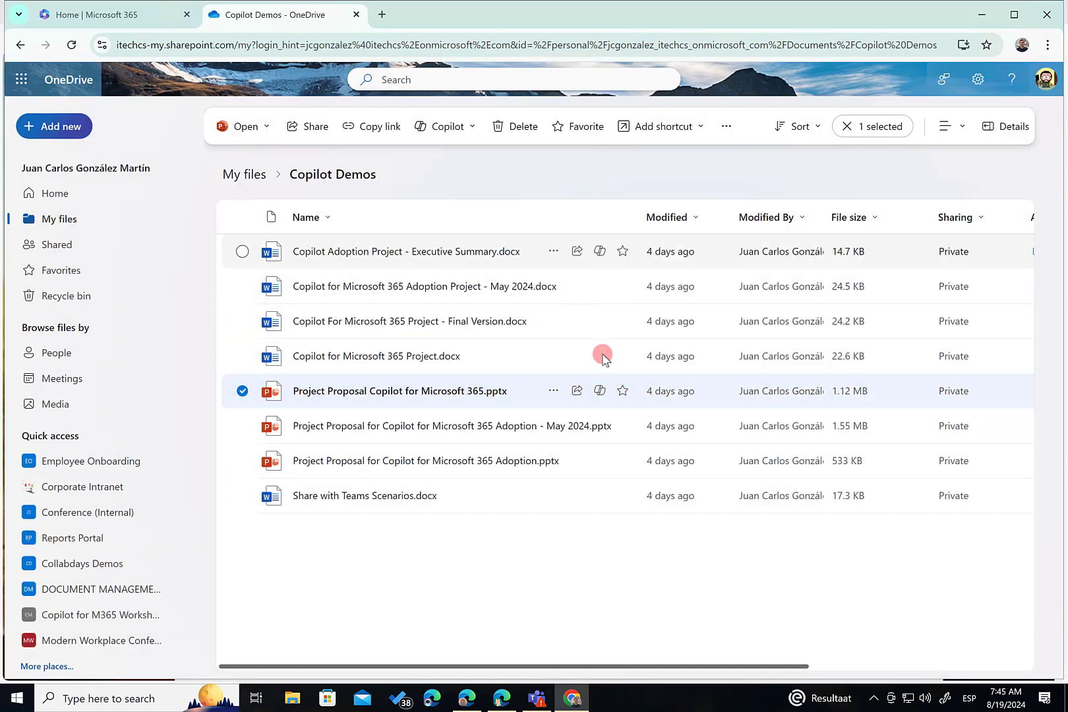
Step: Ask Copilot a question about the selected presentation using the suggested prompt "Summarize this file"
left_click(472, 131)
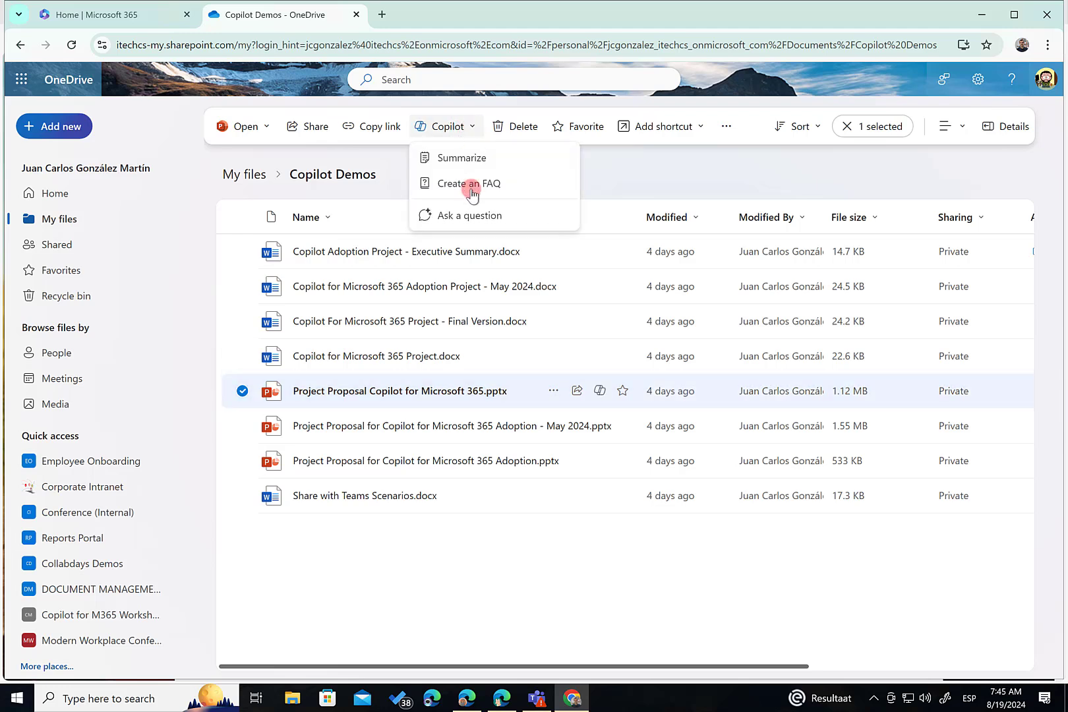
left_click(473, 215)
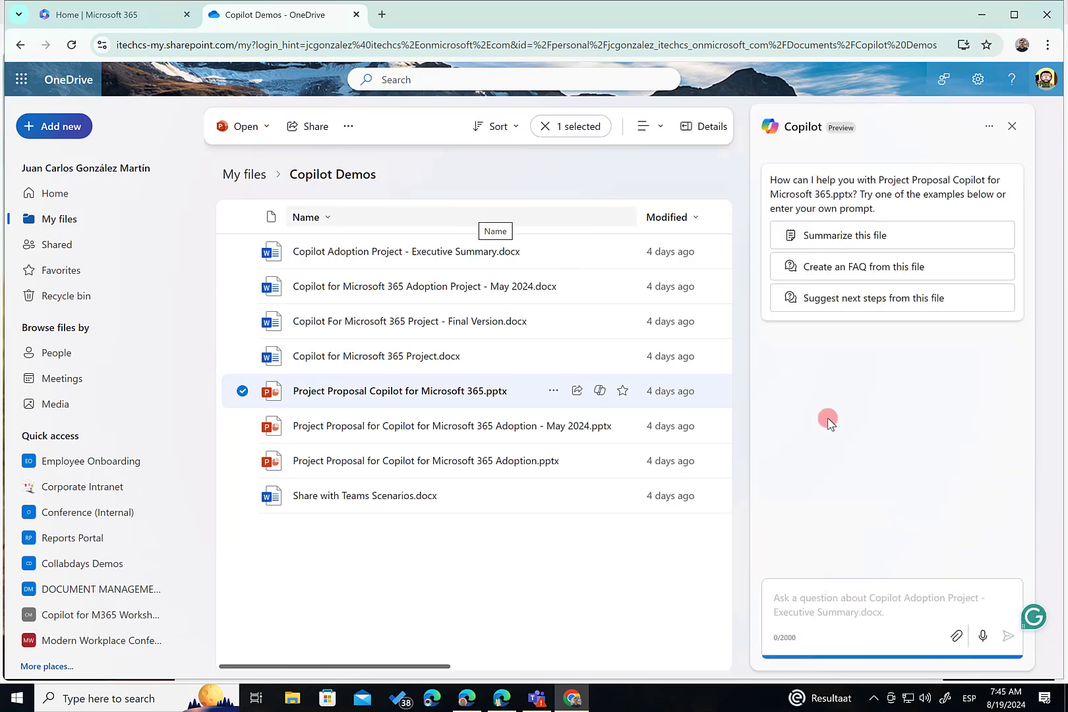
left_click(825, 247)
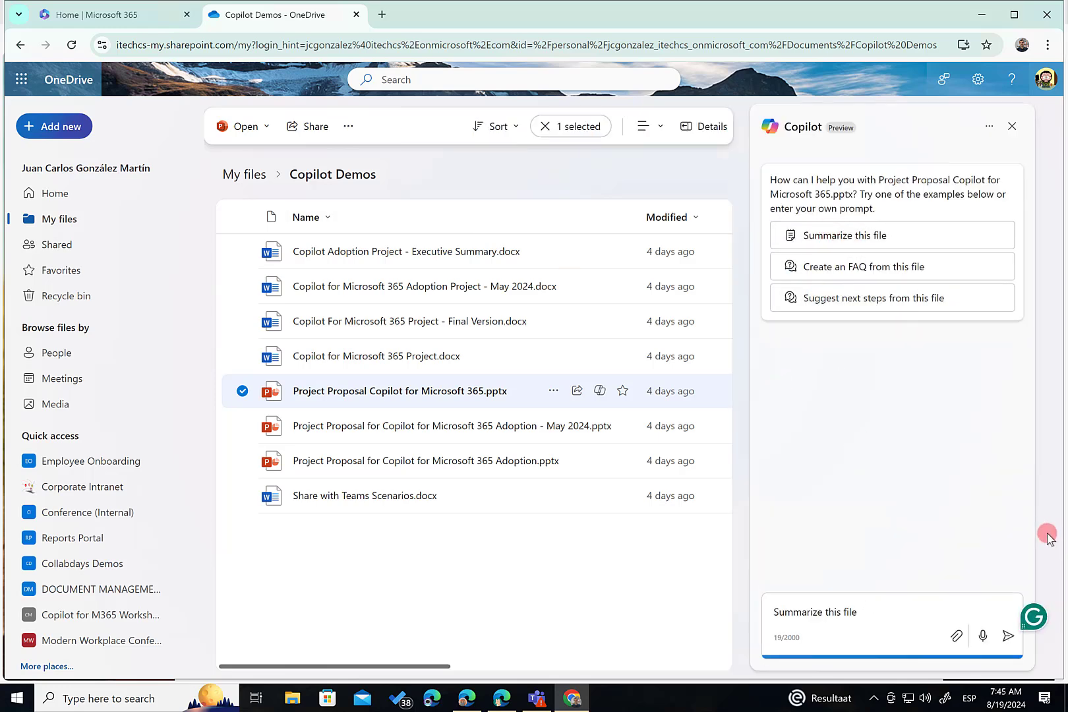
left_click(1007, 638)
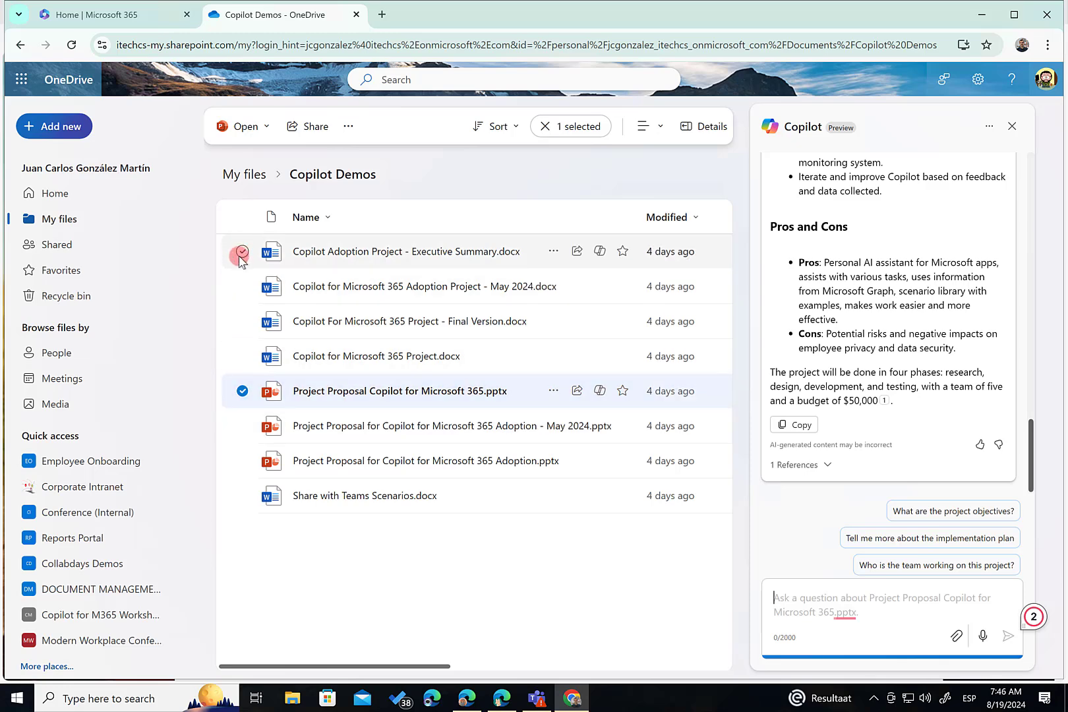
Step: Add the four Word documents listed above the selected Project Proposal Copilot for Microsoft 365 presentation to the selection
left_click(242, 356)
left_click(242, 321)
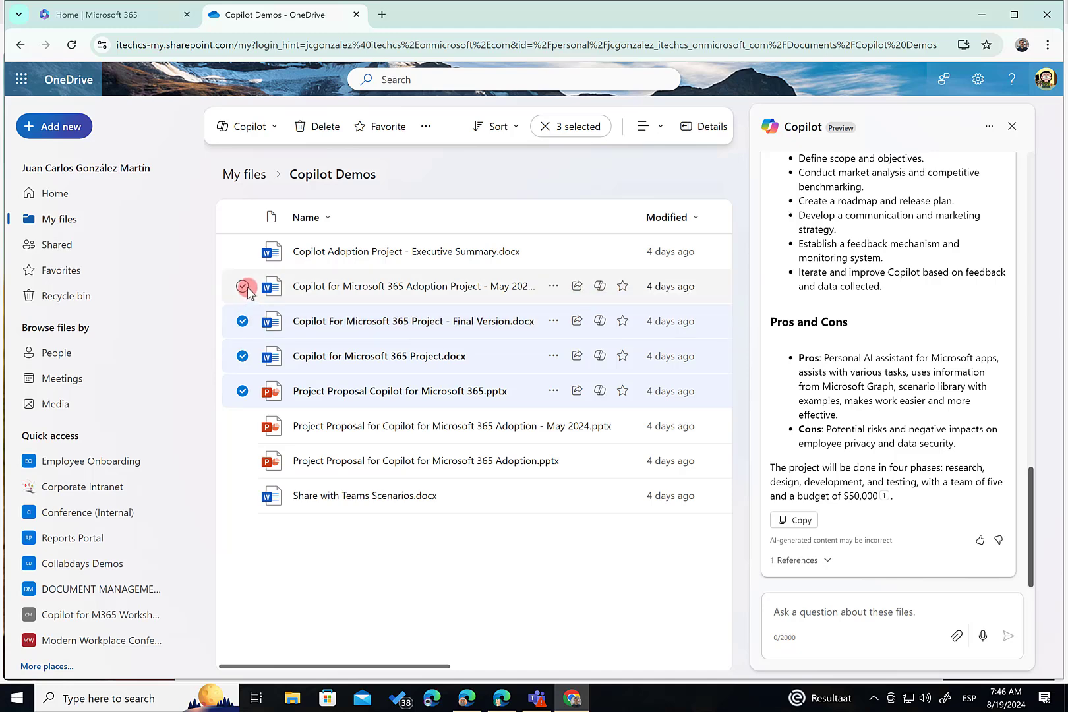
left_click(243, 286)
left_click(242, 251)
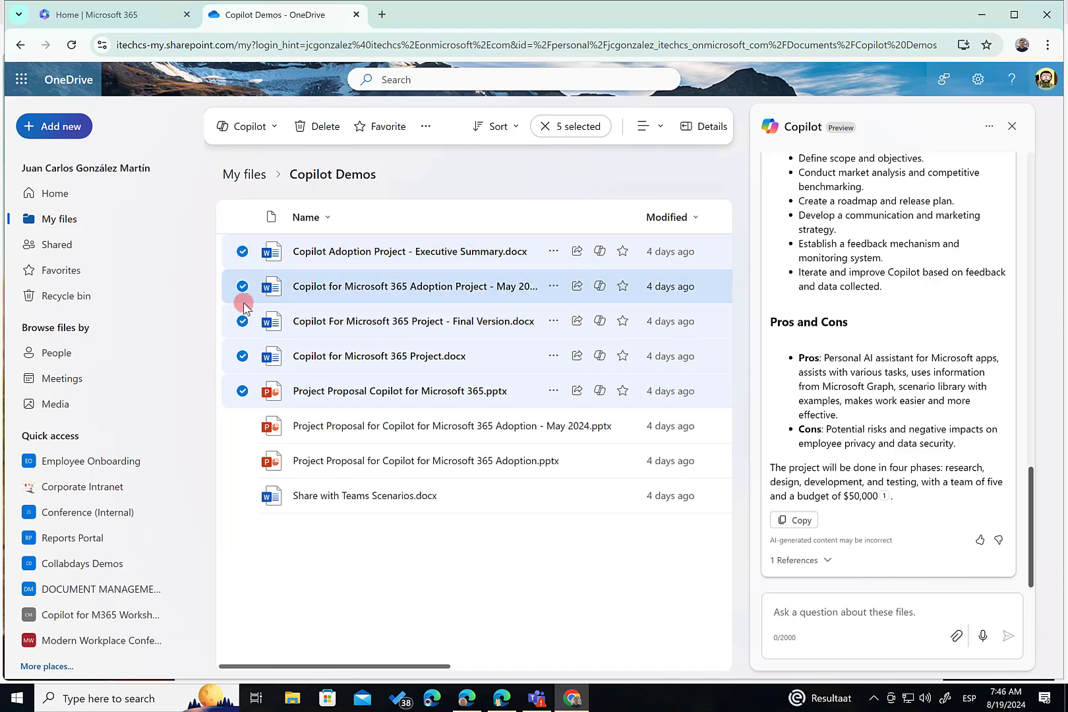
Step: Try extending the five-file selection with the two Project Proposal for Copilot for Microsoft 365 Adoption presentations, and remove both from it again
left_click(242, 426)
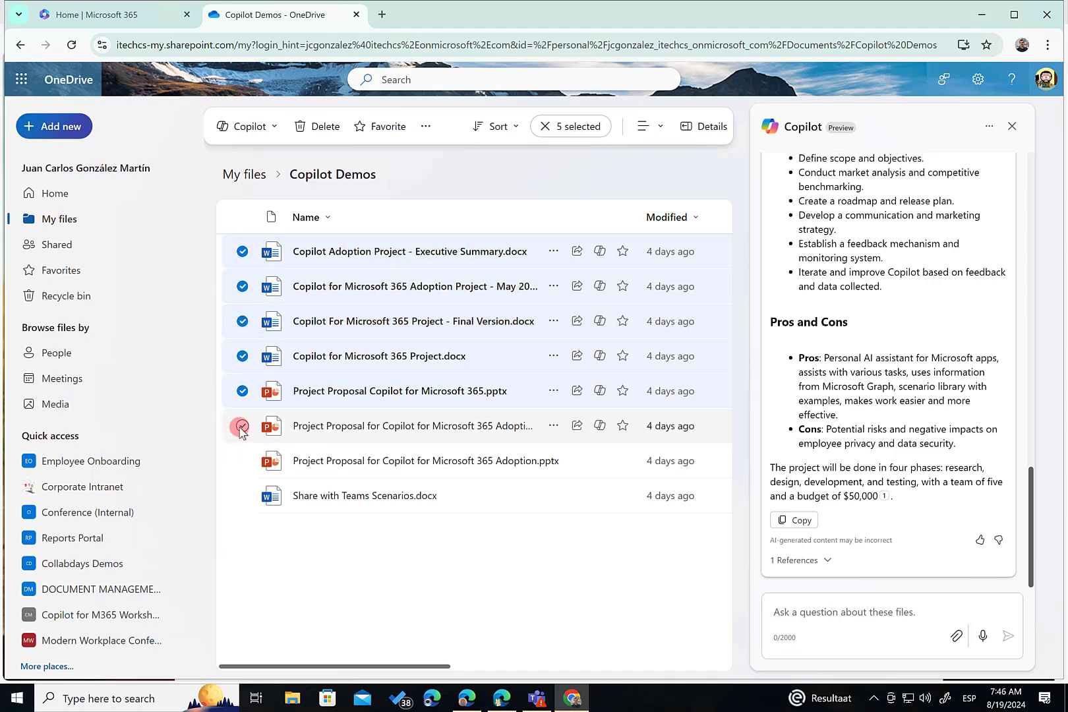
left_click(242, 461)
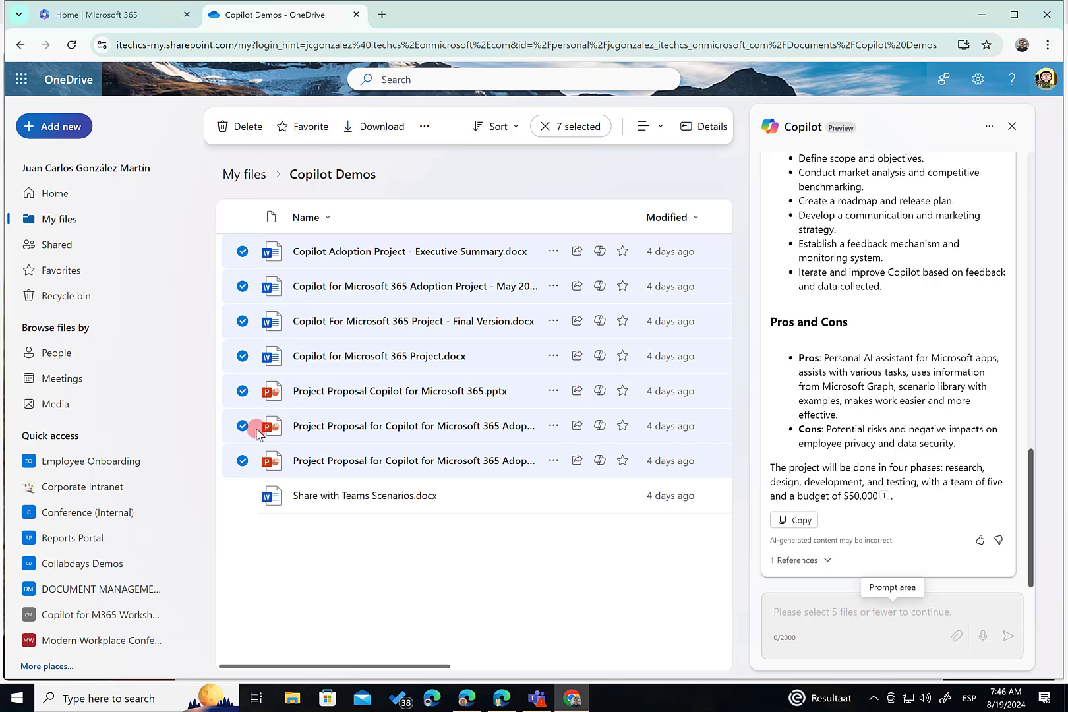
left_click(243, 460)
left_click(242, 426)
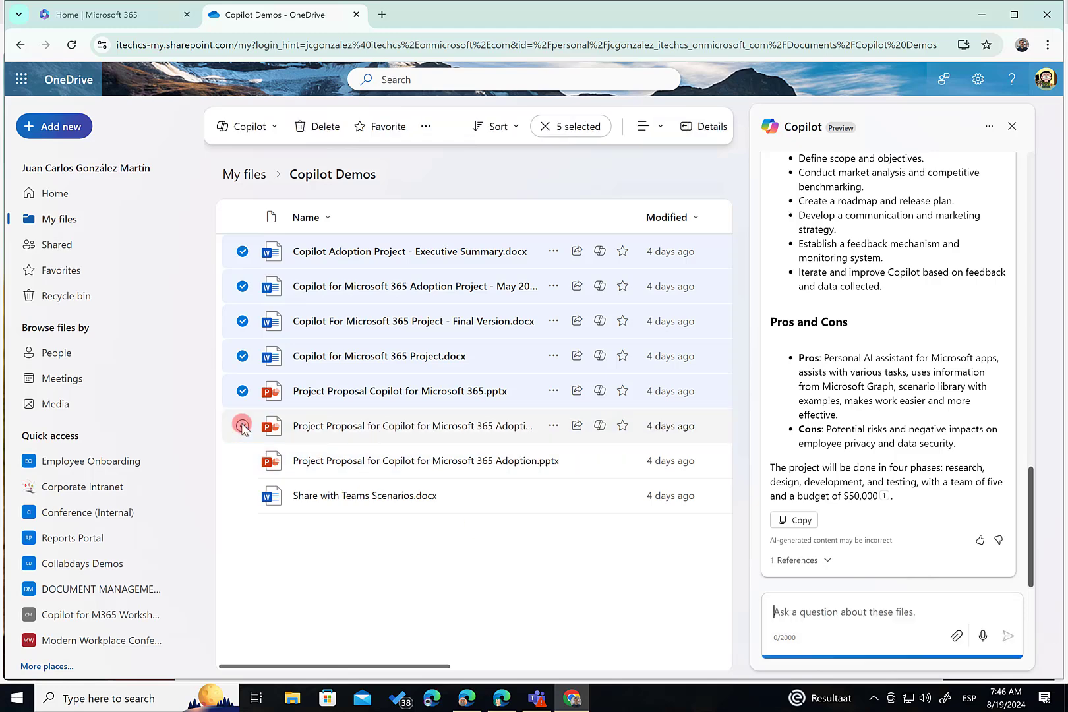